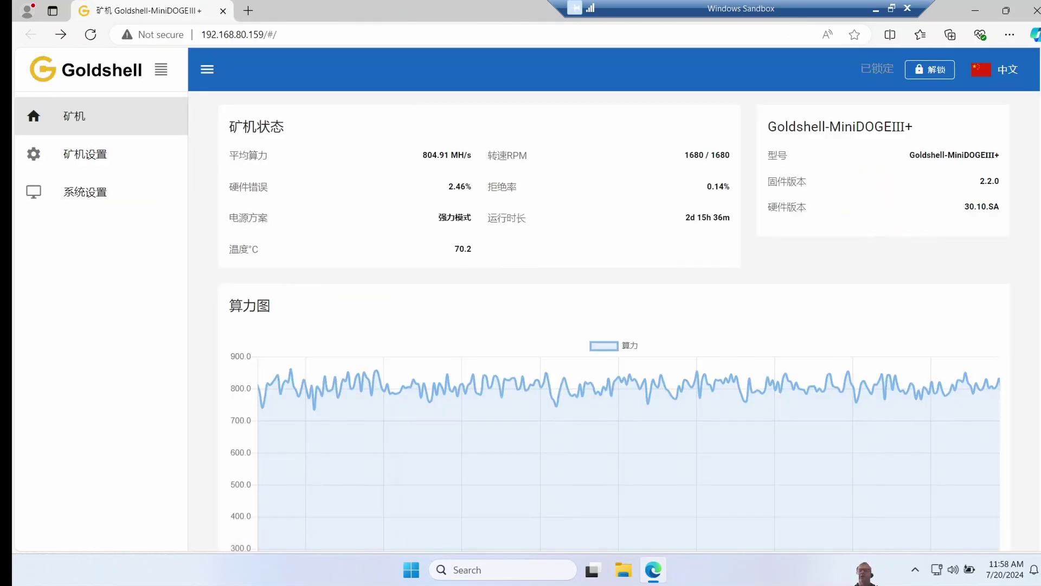
Step: Switch the dashboard language to English and unlock the miner with the admin password
{"action": "mouse_move", "coordinate": [1008, 73]}
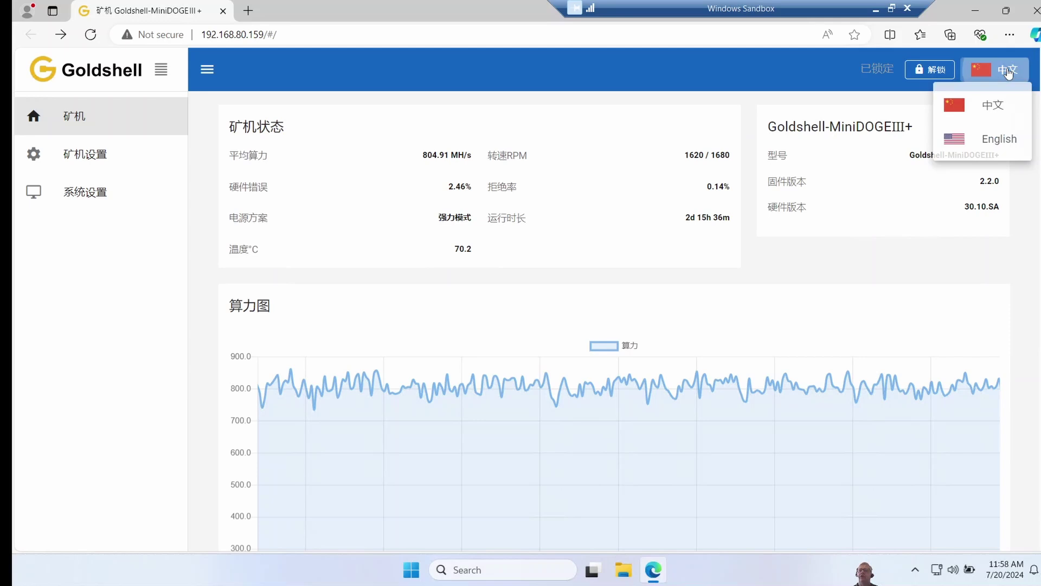
{"action": "left_click", "coordinate": [998, 142]}
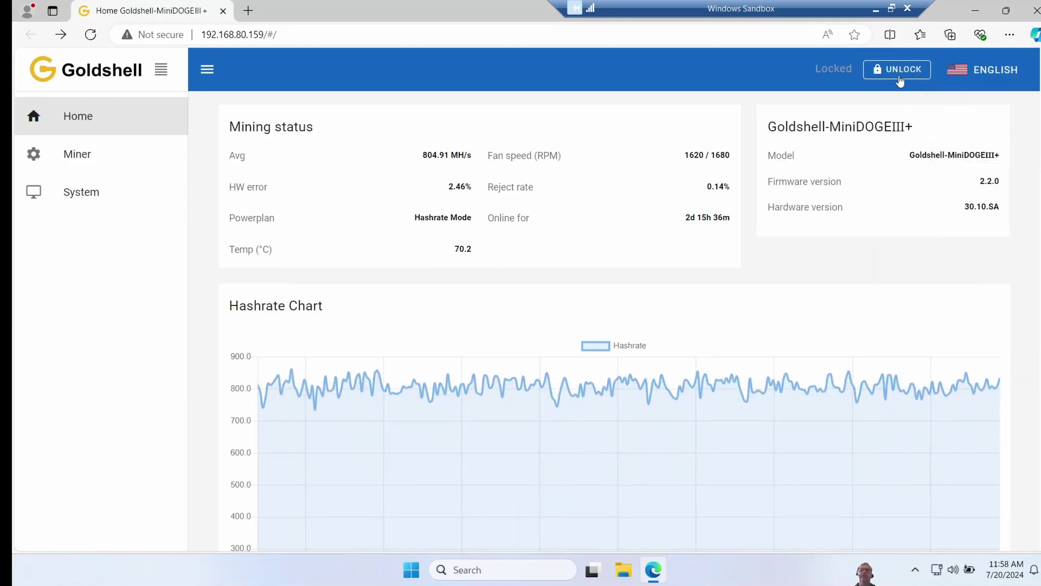
{"action": "left_click", "coordinate": [898, 73]}
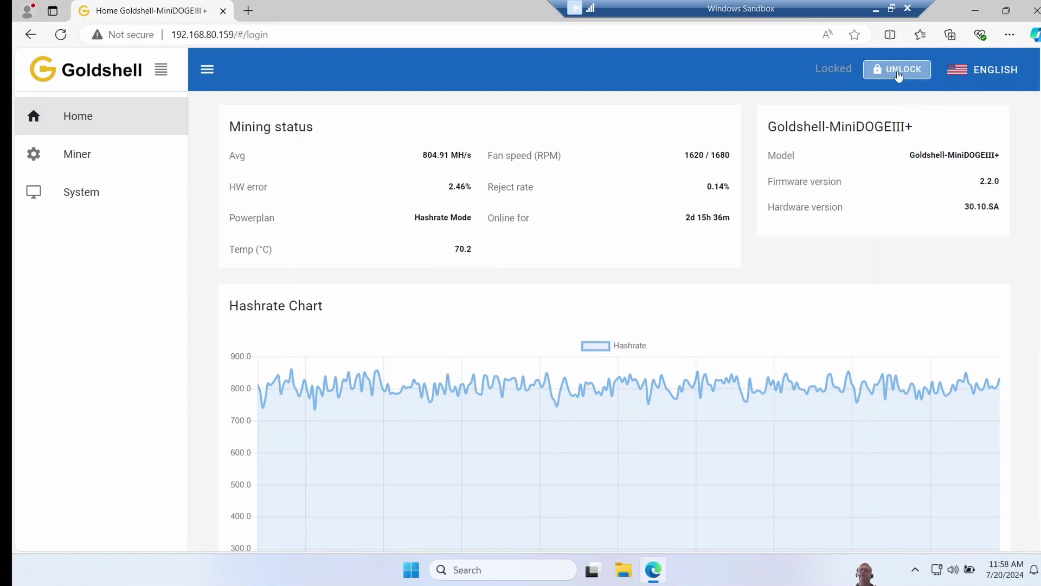
{"action": "left_click", "coordinate": [335, 211]}
{"action": "type", "text": "12"}
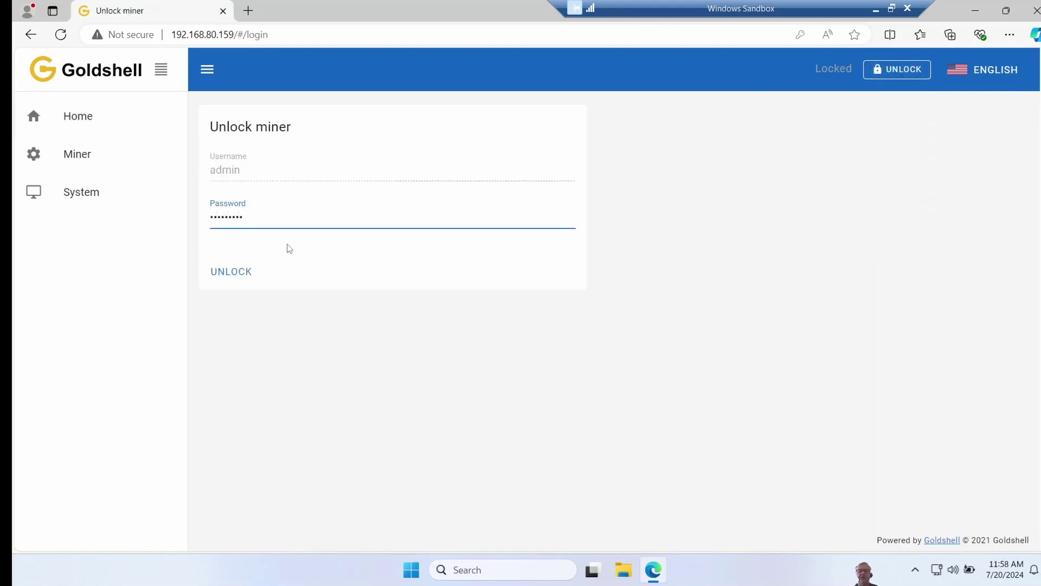
{"action": "left_click", "coordinate": [231, 272]}
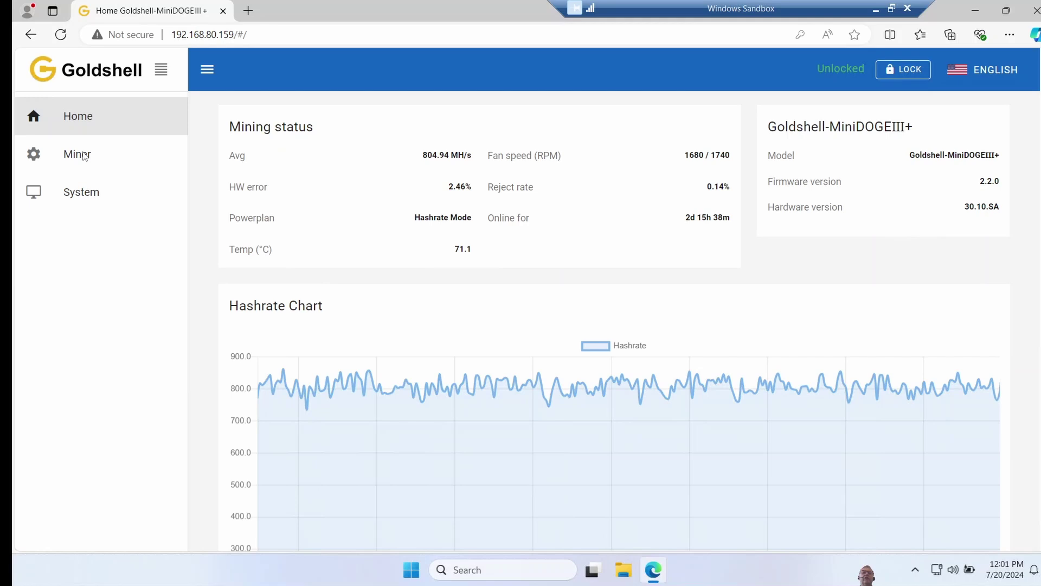
Step: On the Miner page, start adding an F2POOL pool, then cancel the dialog without saving
{"action": "left_click", "coordinate": [84, 156]}
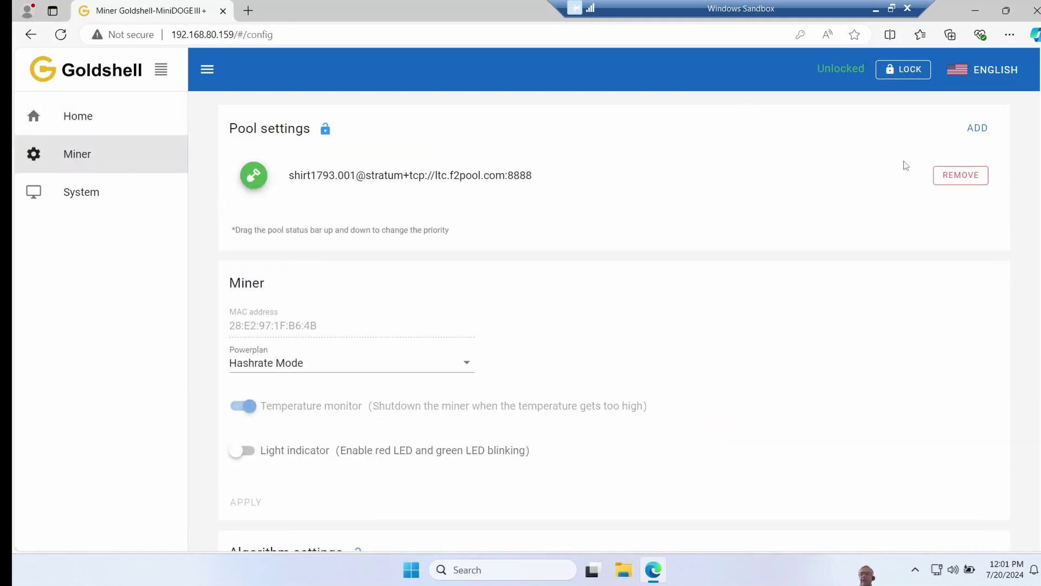
{"action": "left_click", "coordinate": [978, 128]}
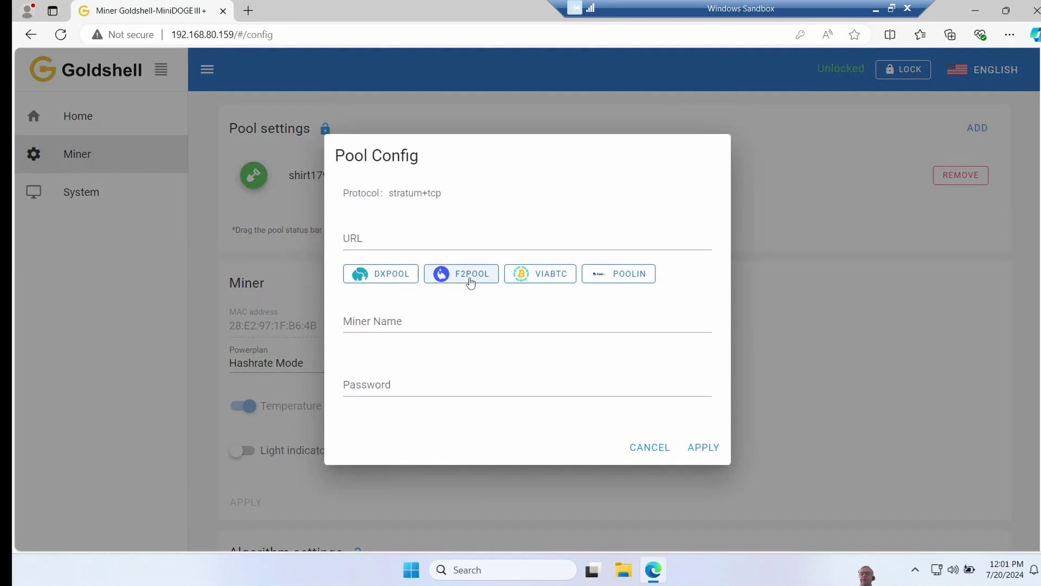
{"action": "left_click", "coordinate": [470, 282]}
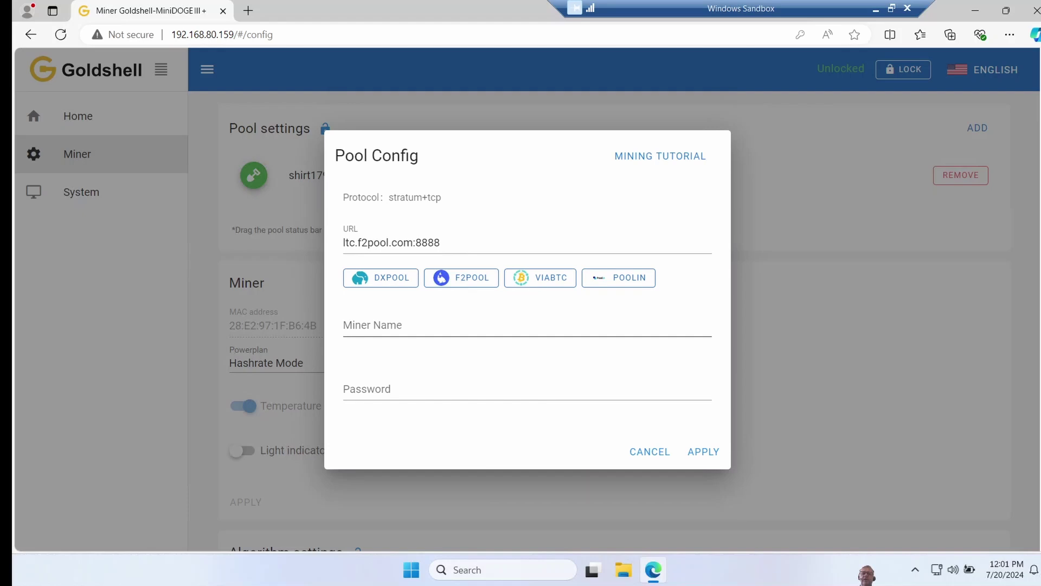
{"action": "left_click", "coordinate": [401, 327]}
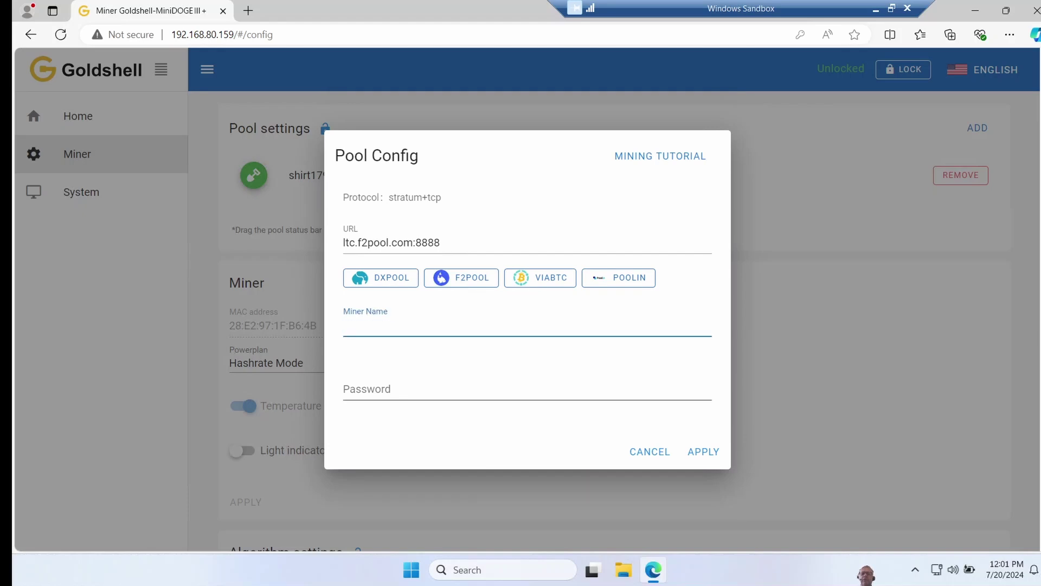
{"action": "key", "text": "Escape"}
{"action": "scroll", "coordinate": [612, 320], "scroll_direction": "down", "scroll_amount": 1}
Step: Review the Powerplan and Algorithm Plan lists, keeping Hashrate Mode and scrypt(LTC)
{"action": "left_click", "coordinate": [468, 300]}
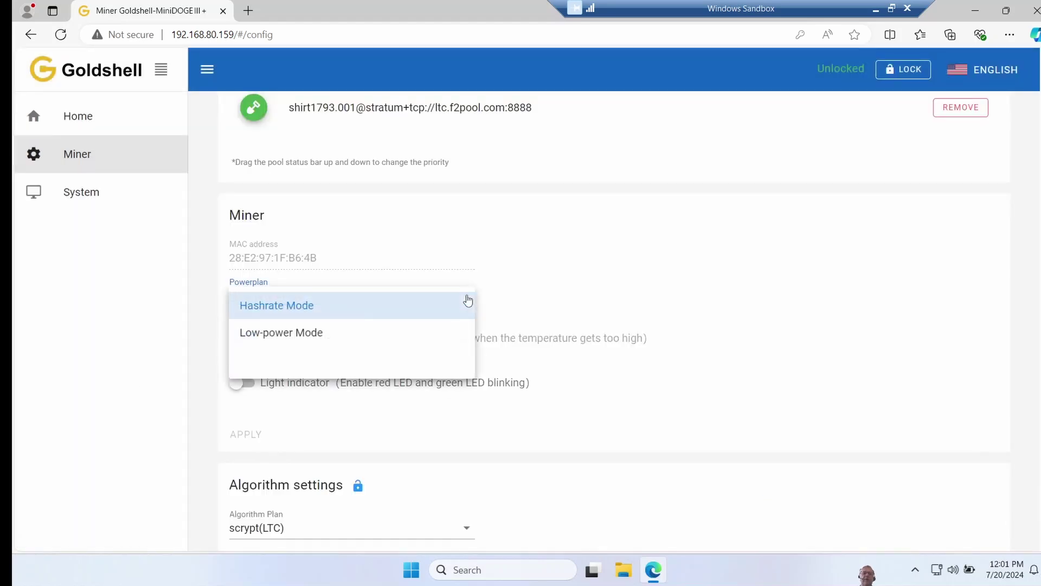
{"action": "left_click", "coordinate": [582, 284]}
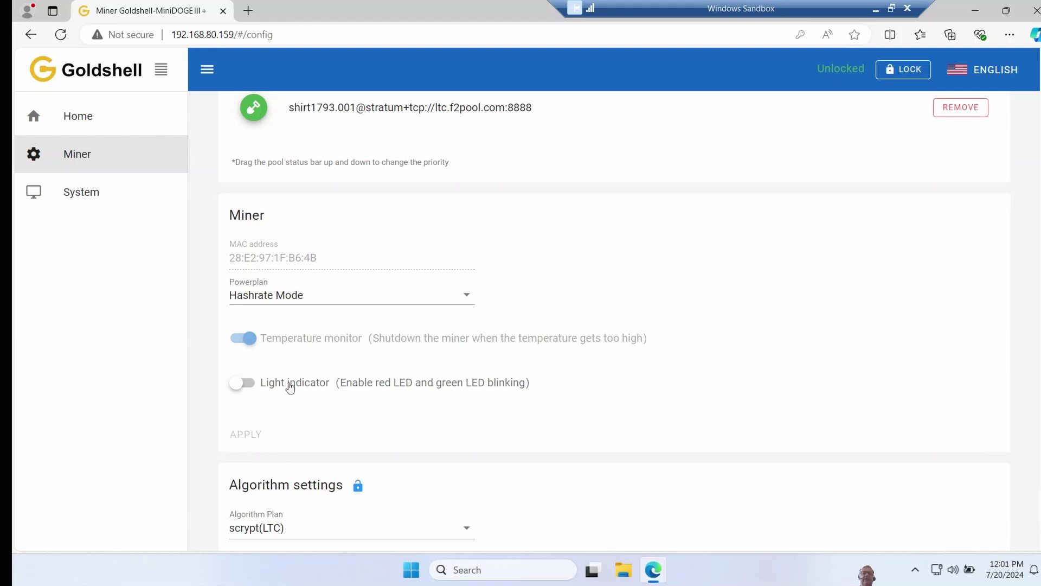
{"action": "key", "text": "Tab"}
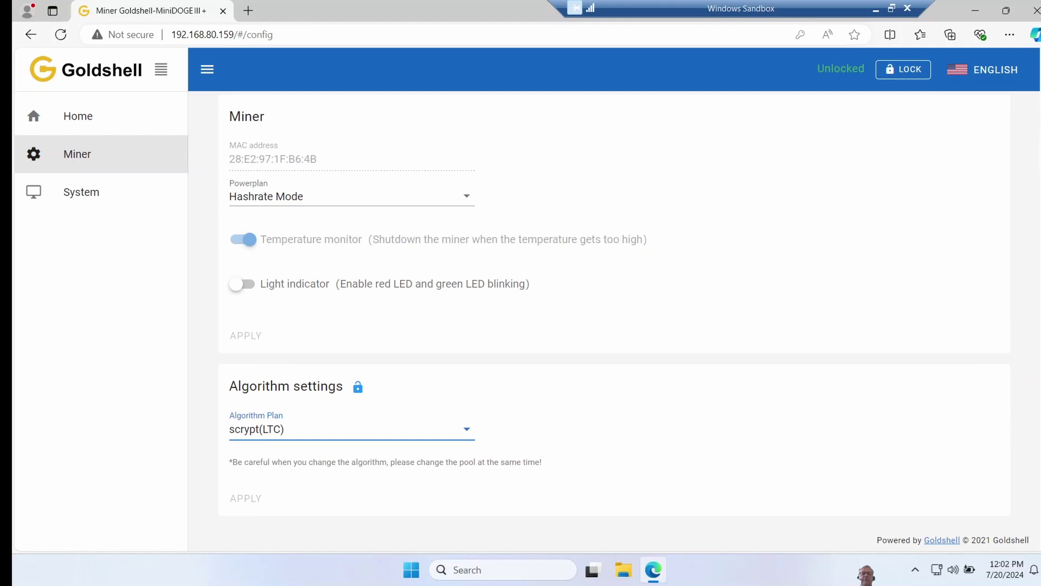
{"action": "left_click", "coordinate": [468, 434]}
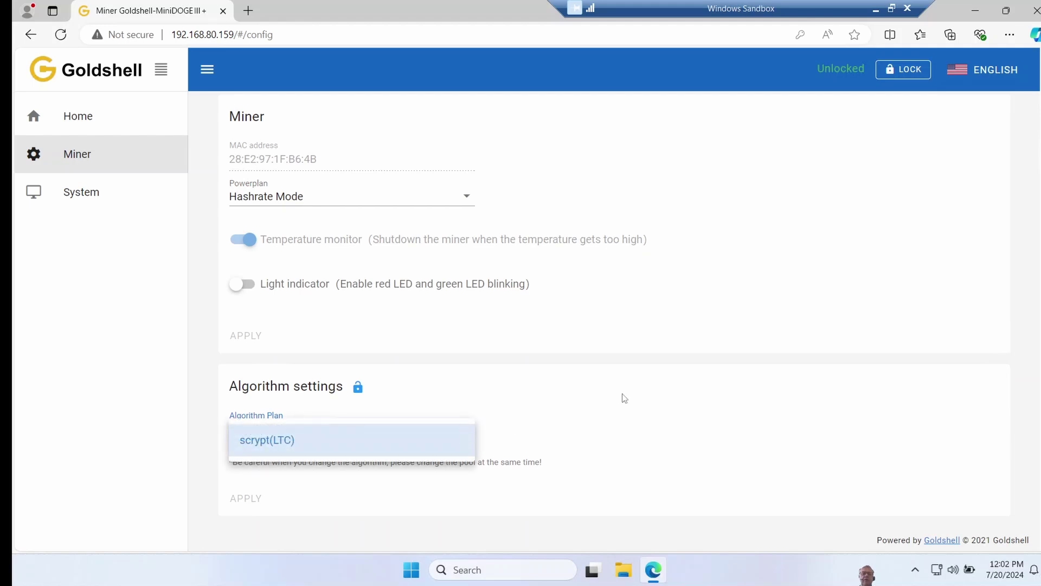
{"action": "left_click", "coordinate": [600, 397]}
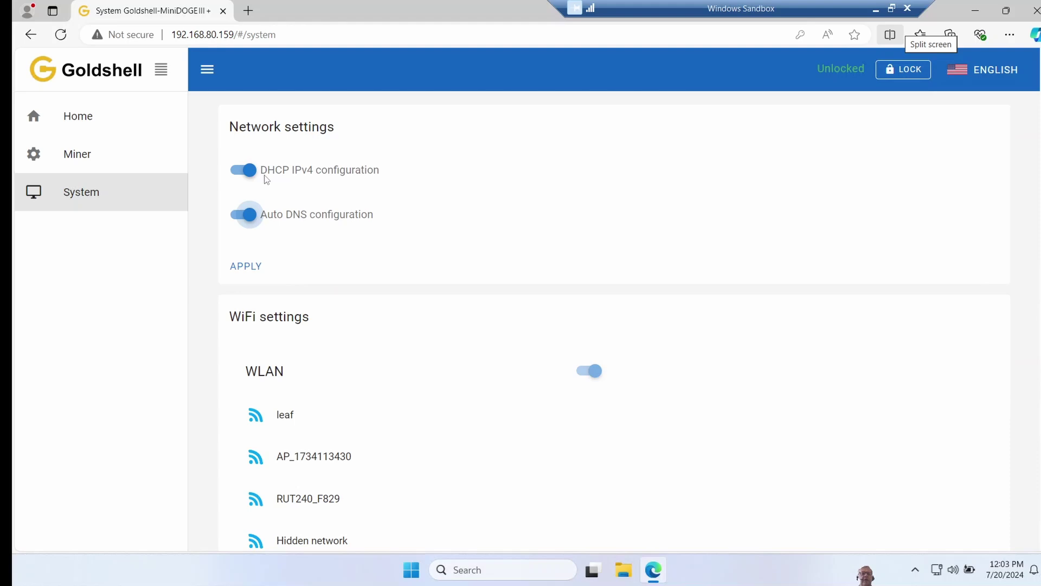
Step: Toggle DHCP and Auto DNS off and back on, leaving both enabled
{"action": "left_click", "coordinate": [250, 170]}
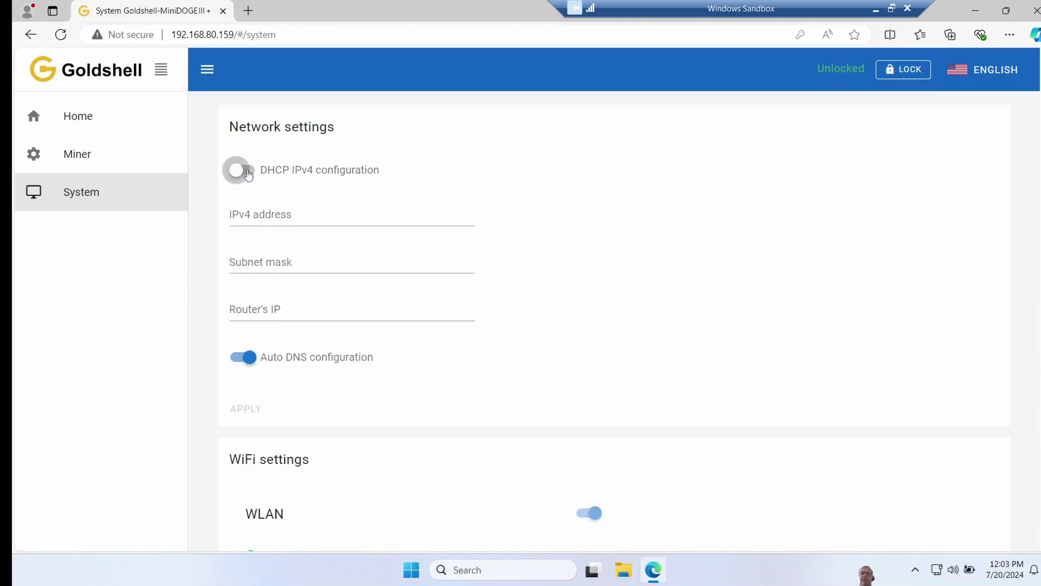
{"action": "left_click", "coordinate": [249, 171]}
{"action": "left_click", "coordinate": [251, 222]}
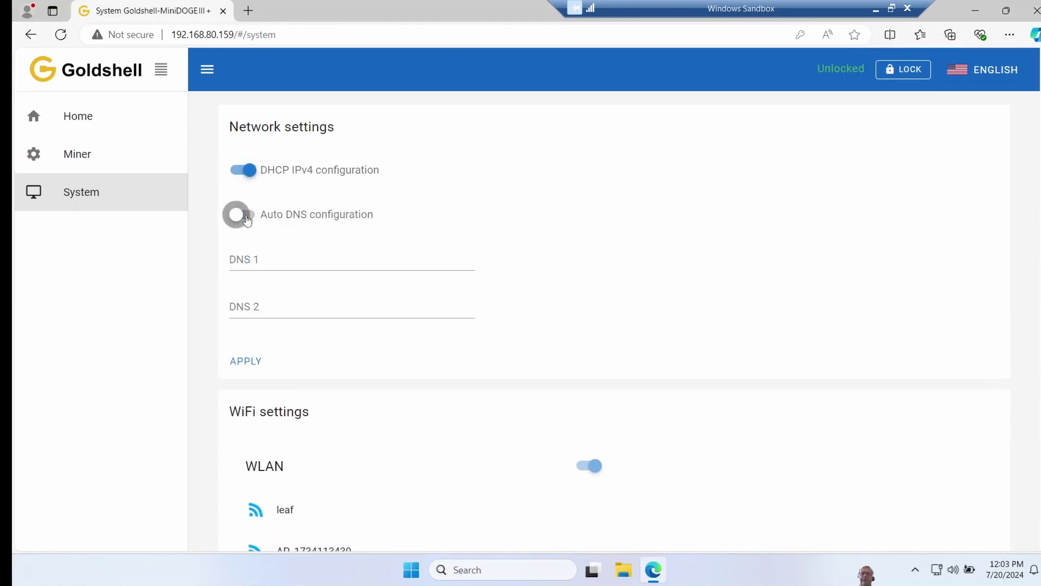
{"action": "left_click", "coordinate": [246, 217]}
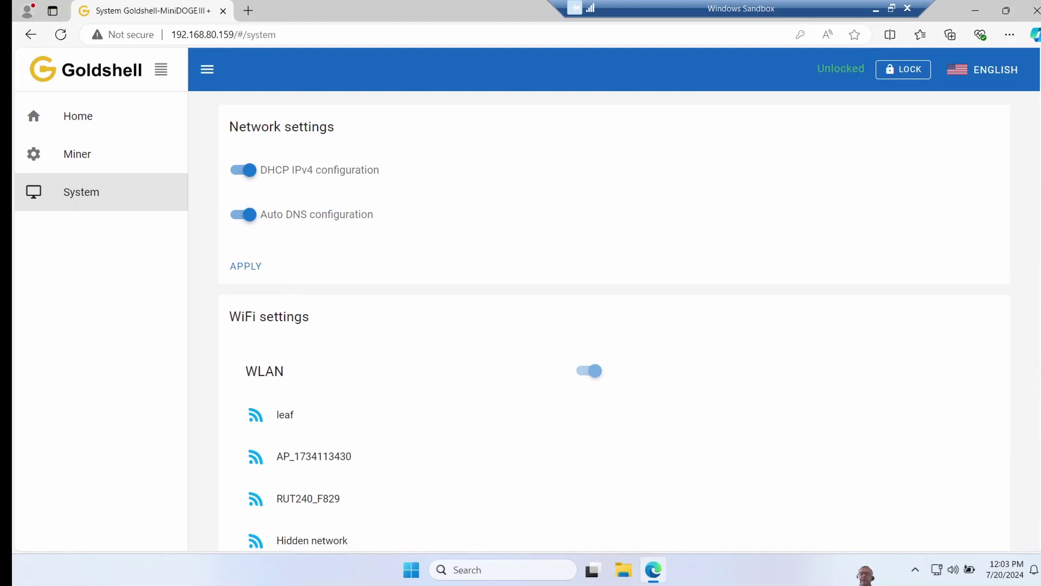
Step: Scroll through the System settings and go back to the Home dashboard
{"action": "scroll", "coordinate": [615, 321], "scroll_direction": "down", "scroll_amount": 3}
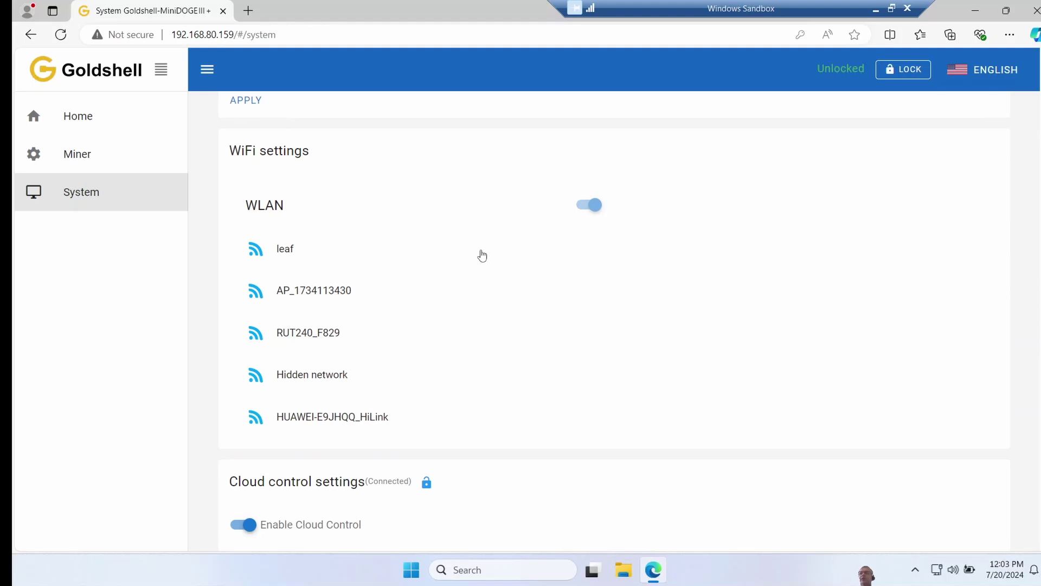
{"action": "scroll", "coordinate": [252, 160], "scroll_direction": "up", "scroll_amount": 5}
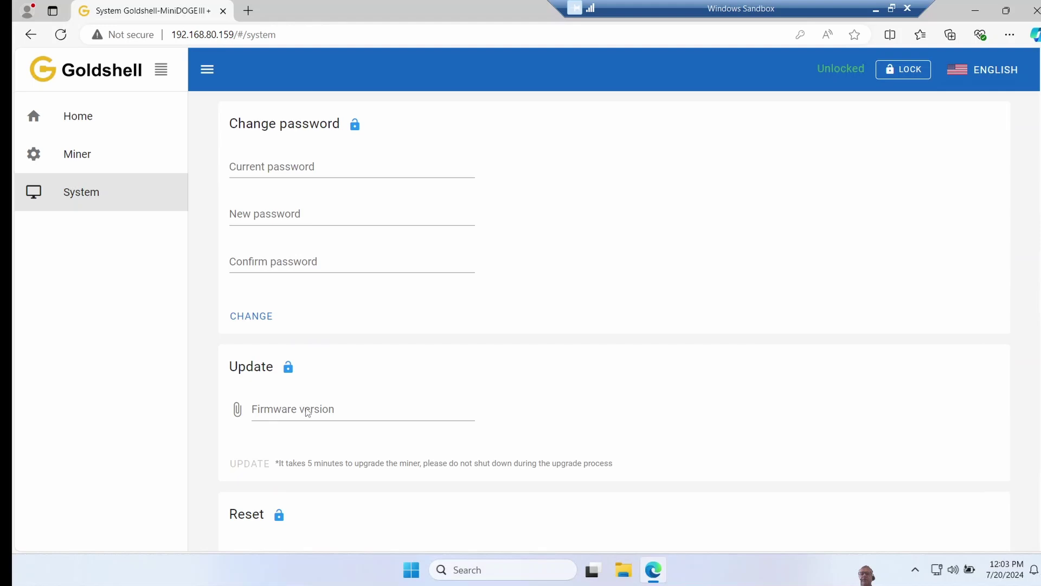
{"action": "scroll", "coordinate": [1038, 409], "scroll_direction": "down", "scroll_amount": 1}
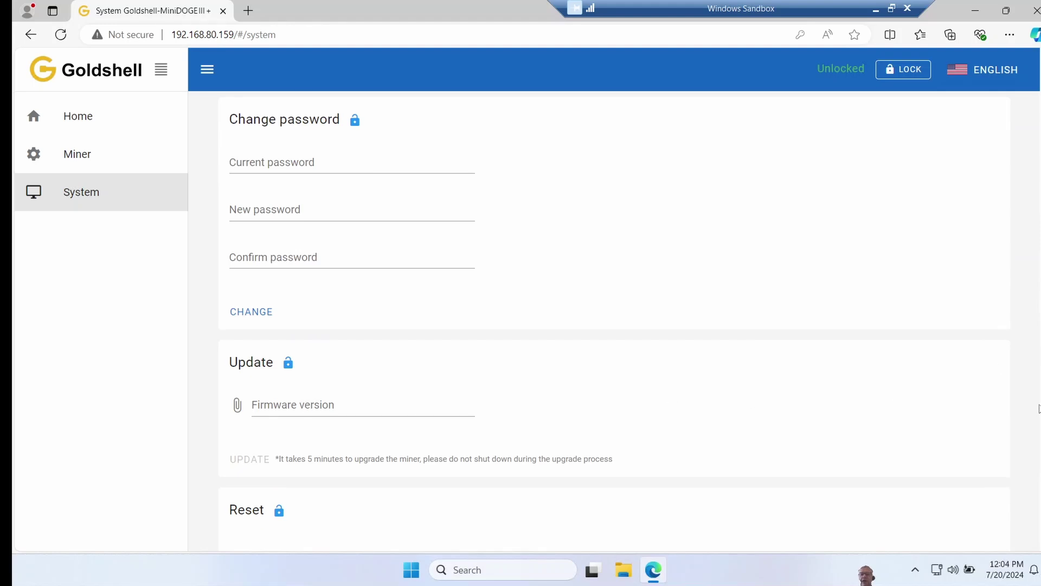
{"action": "scroll", "coordinate": [1039, 408], "scroll_direction": "down", "scroll_amount": 3}
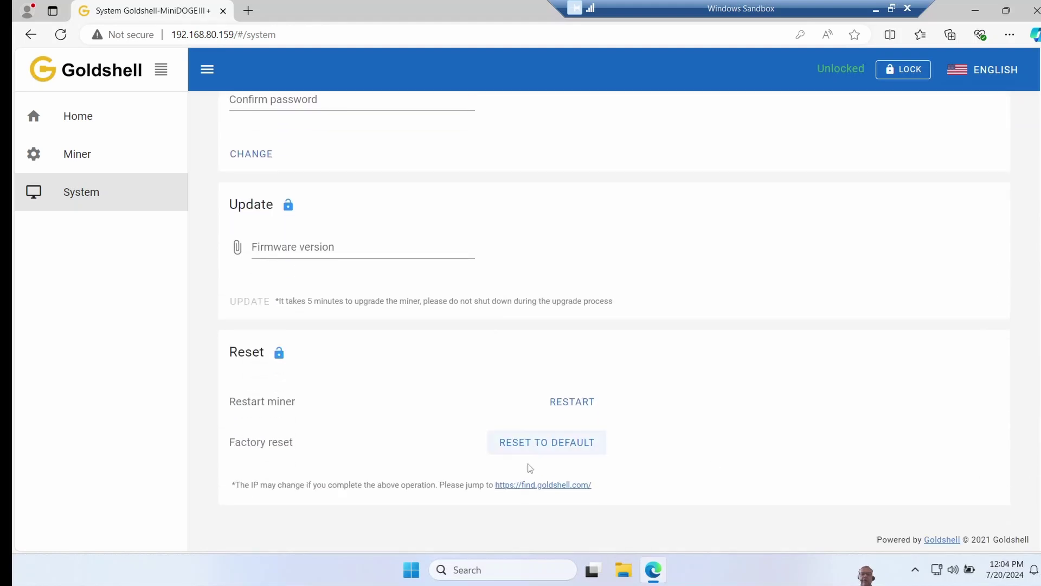
{"action": "left_click", "coordinate": [531, 445]}
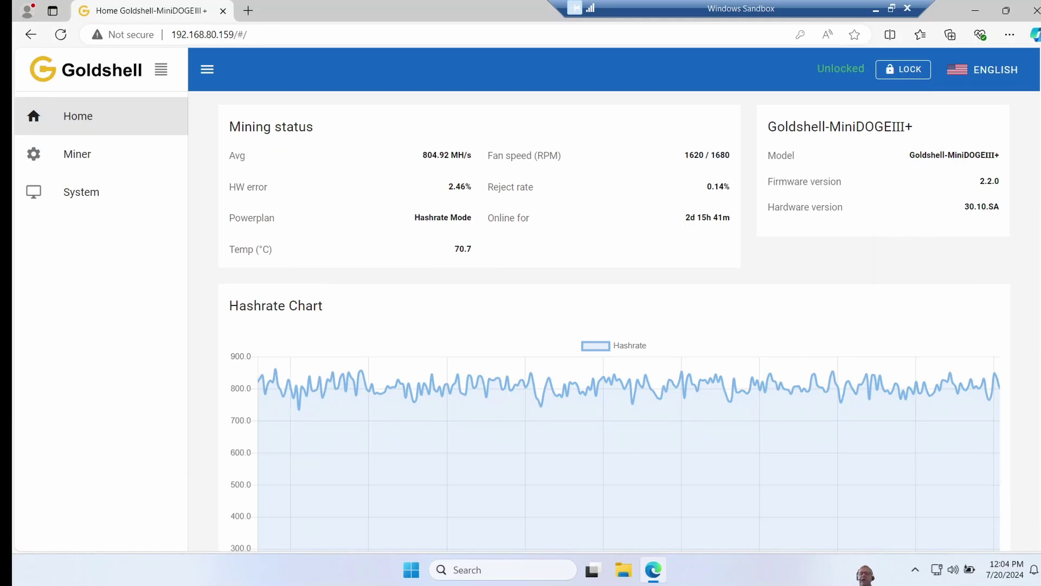
Step: Highlight the uptime, the 70.8 temperature and the 2.2.0 firmware version on the dashboard
{"action": "left_click_drag", "start_coordinate": [702, 218], "coordinate": [676, 219]}
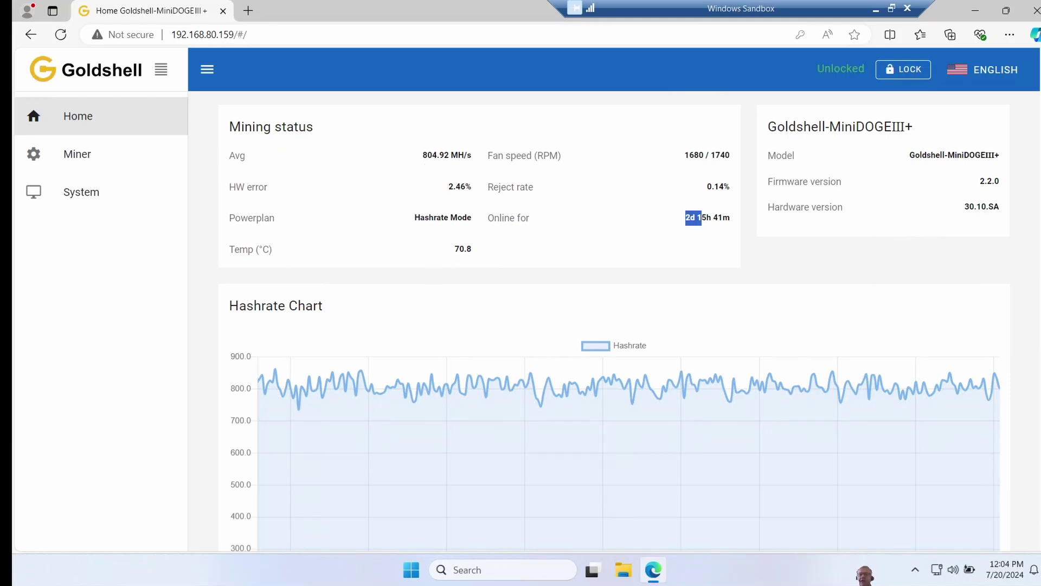
{"action": "left_click_drag", "start_coordinate": [453, 249], "coordinate": [605, 242]}
{"action": "left_click", "coordinate": [988, 192]}
{"action": "double_click", "coordinate": [989, 185]}
Step: Scroll down and highlight the CPB0 and CPB1 board temperatures
{"action": "scroll", "coordinate": [615, 321], "scroll_direction": "down", "scroll_amount": 2}
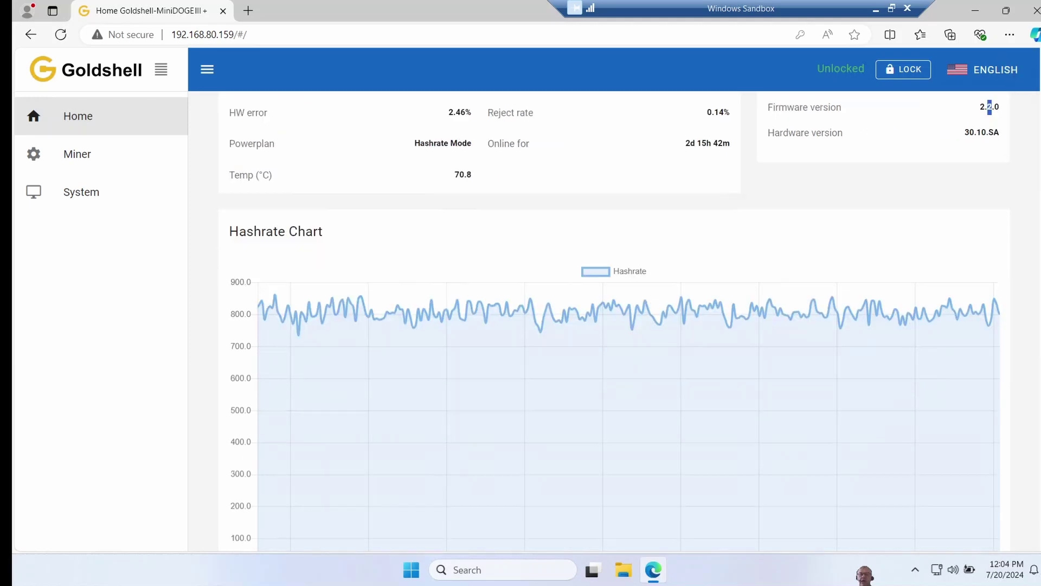
{"action": "scroll", "coordinate": [264, 383], "scroll_direction": "down", "scroll_amount": 5}
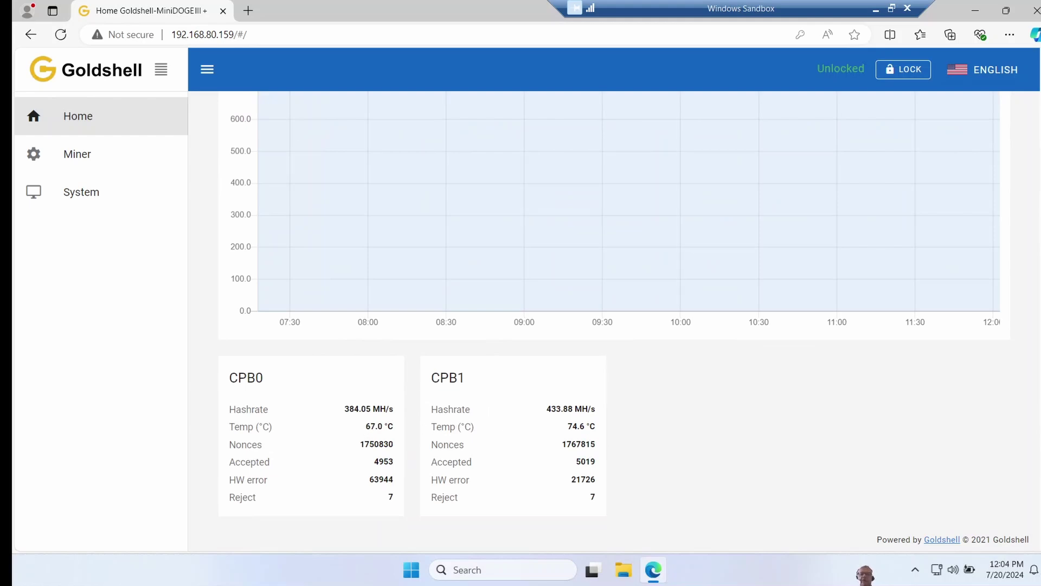
{"action": "left_click_drag", "start_coordinate": [365, 426], "coordinate": [379, 427]}
{"action": "left_click_drag", "start_coordinate": [567, 426], "coordinate": [530, 431]}
{"action": "left_click", "coordinate": [552, 418]}
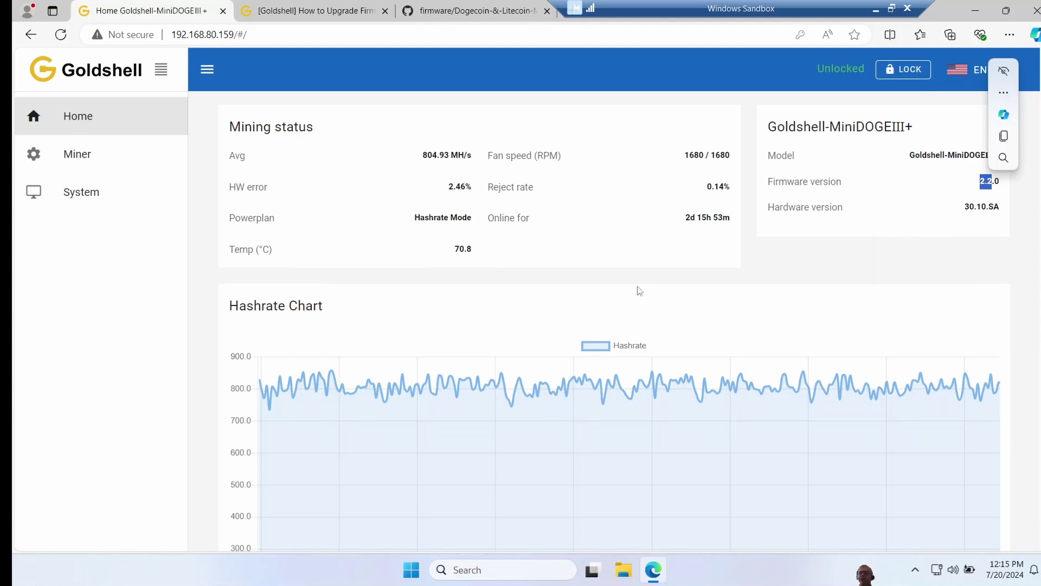
Step: Switch to the upgrade-firmware guide and scroll to its GitHub download links
{"action": "left_click", "coordinate": [326, 14]}
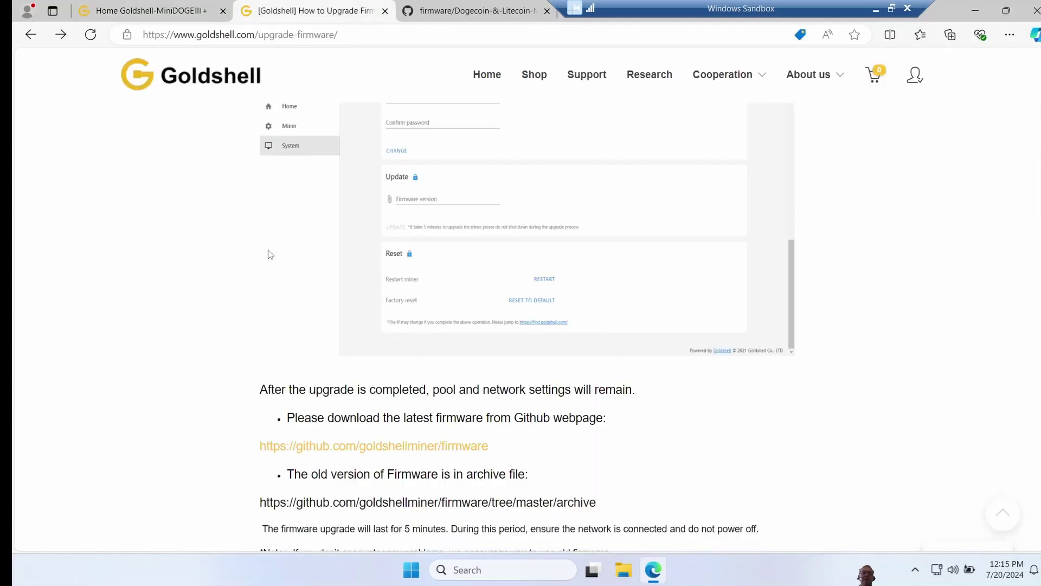
{"action": "scroll", "coordinate": [246, 317], "scroll_direction": "up", "scroll_amount": 5}
{"action": "scroll", "coordinate": [304, 293], "scroll_direction": "down", "scroll_amount": 6}
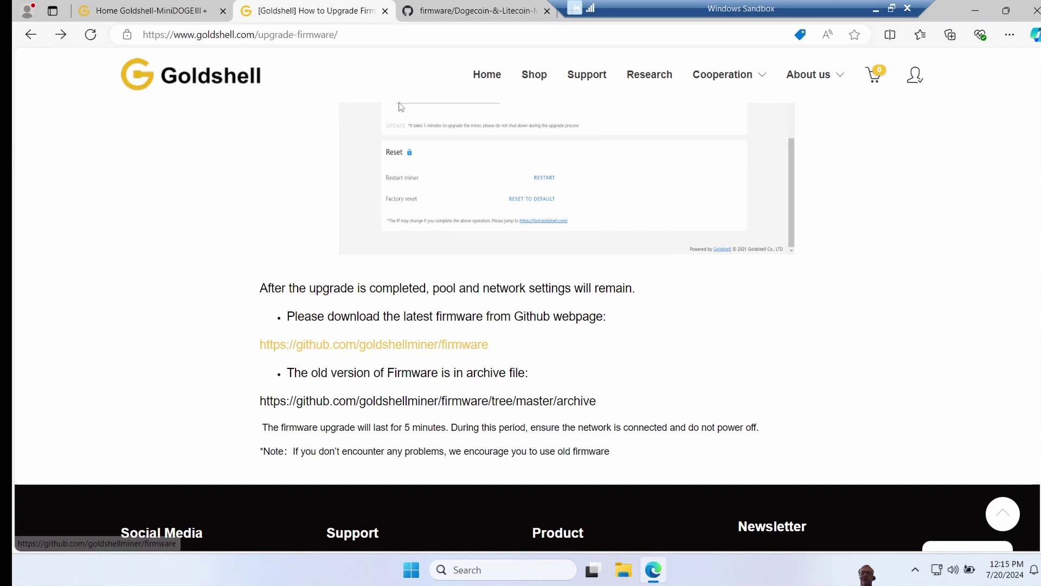
Step: Browse the MiniDOGEIII firmware folders in the GitHub file tree sidebar
{"action": "left_click", "coordinate": [449, 14]}
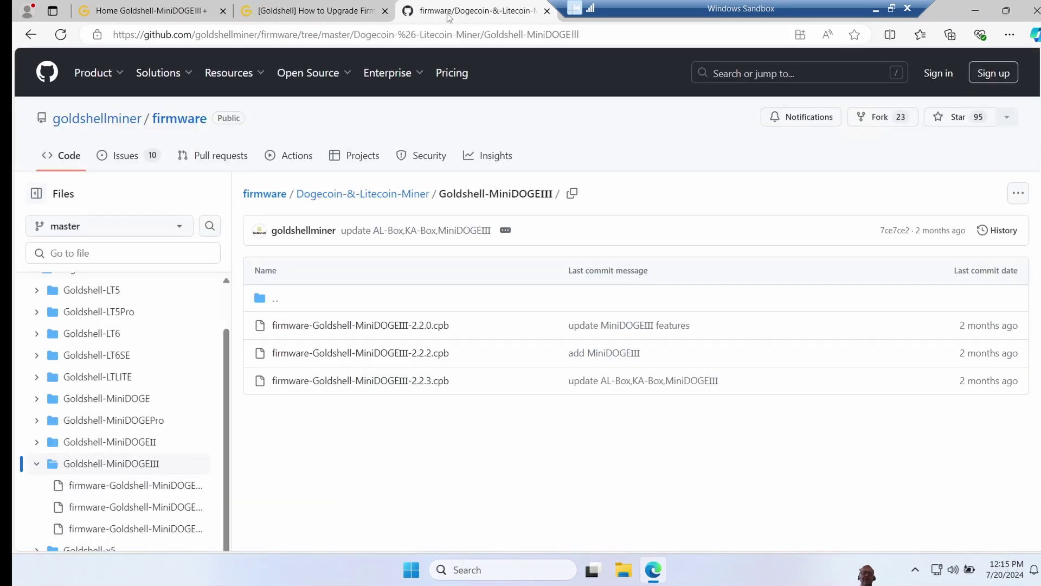
{"action": "scroll", "coordinate": [229, 339], "scroll_direction": "up", "scroll_amount": 1}
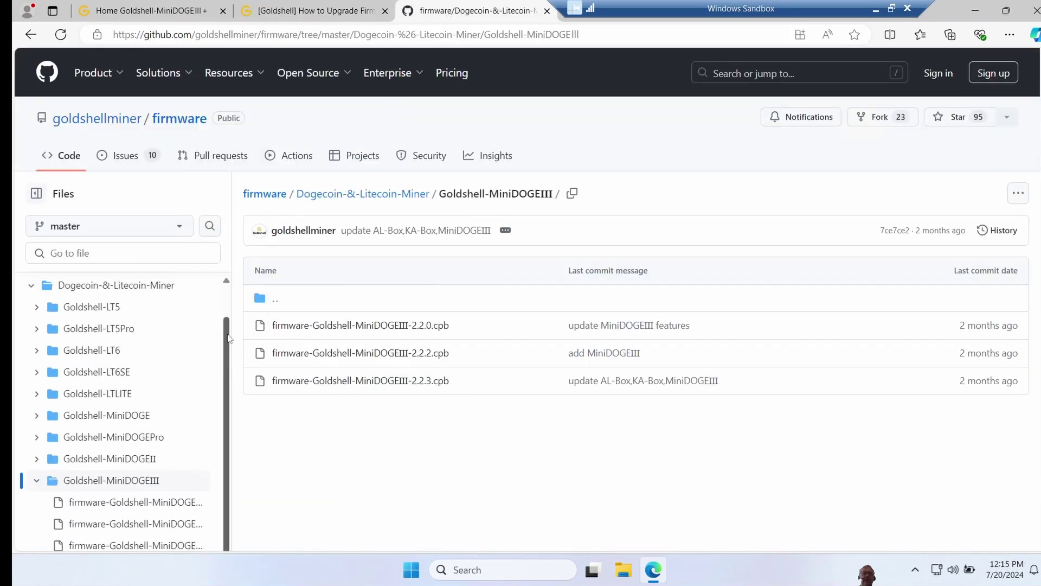
{"action": "scroll", "coordinate": [229, 338], "scroll_direction": "up", "scroll_amount": 1}
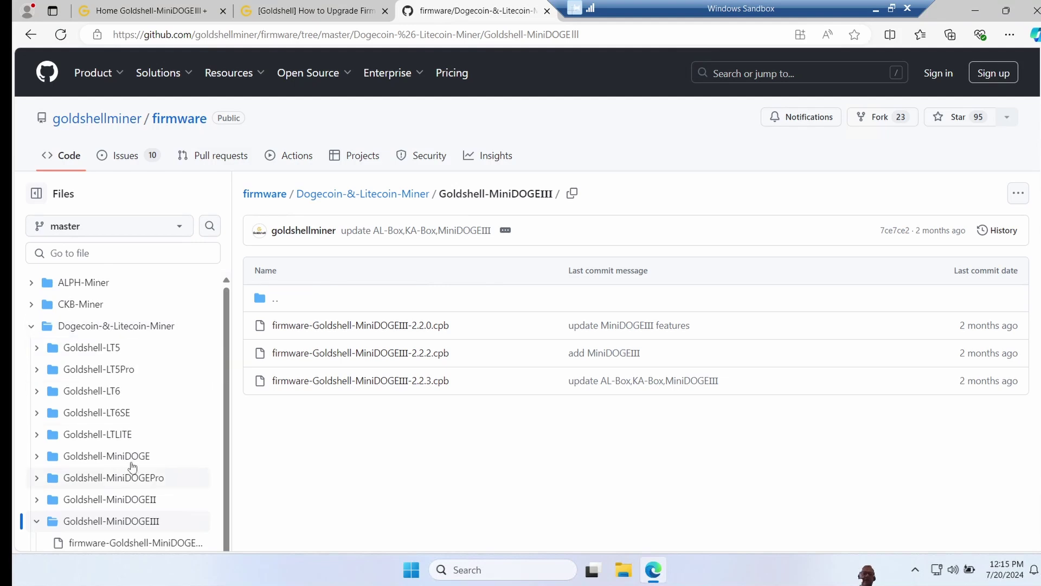
{"action": "left_click_drag", "start_coordinate": [223, 400], "coordinate": [224, 469]}
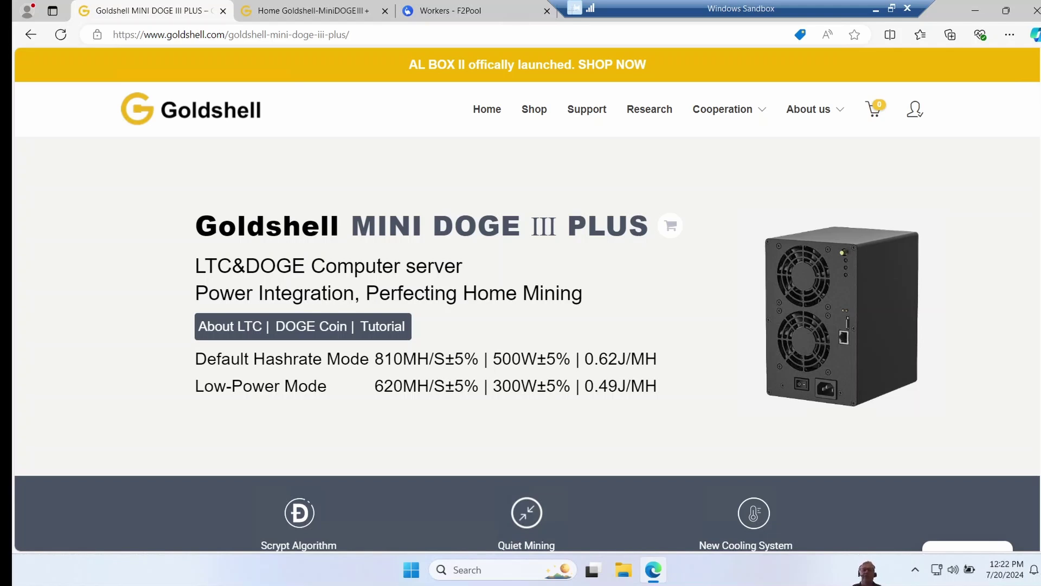
Step: Switch back to the 'Home Goldshell-MiniDOGEIII+' tab, now averaging 804.95 MH/s
{"action": "left_click", "coordinate": [298, 15]}
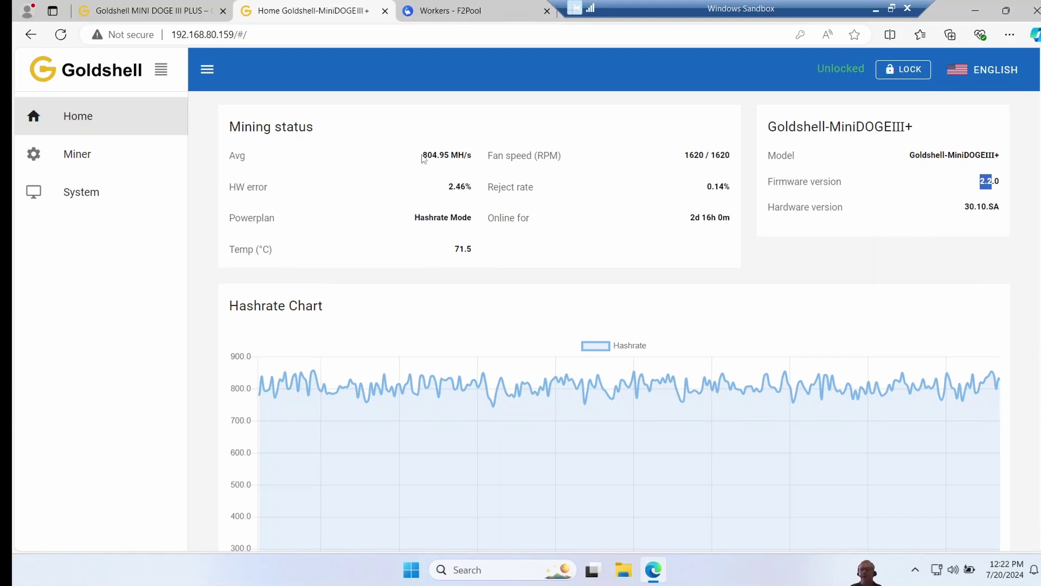
Step: Check the worker's hashrate chart on F2Pool, then revisit the miner Home and product page tabs
{"action": "left_click", "coordinate": [469, 16]}
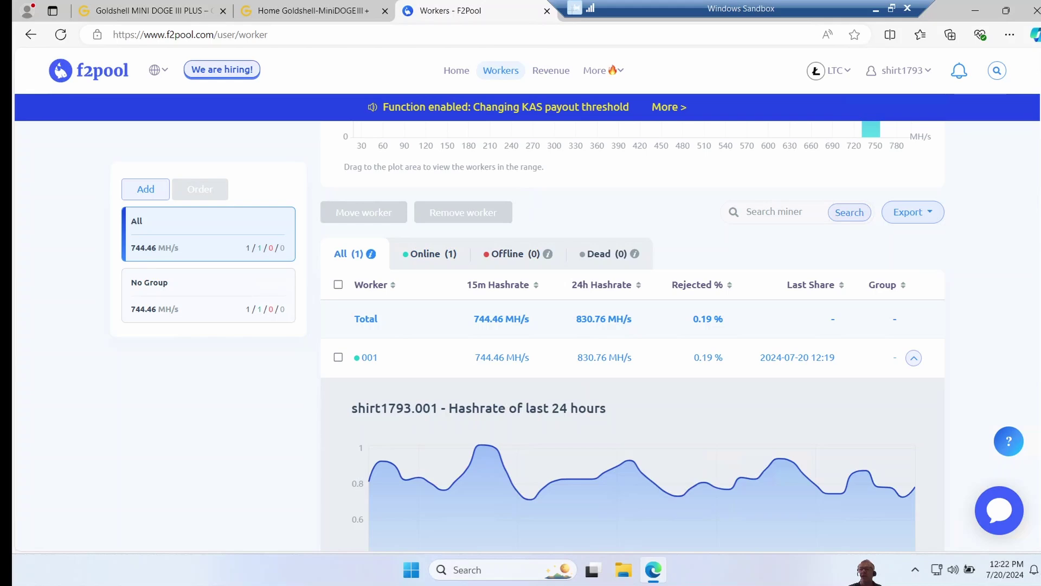
{"action": "scroll", "coordinate": [632, 335], "scroll_direction": "down", "scroll_amount": 1}
{"action": "scroll", "coordinate": [760, 356], "scroll_direction": "down", "scroll_amount": 1}
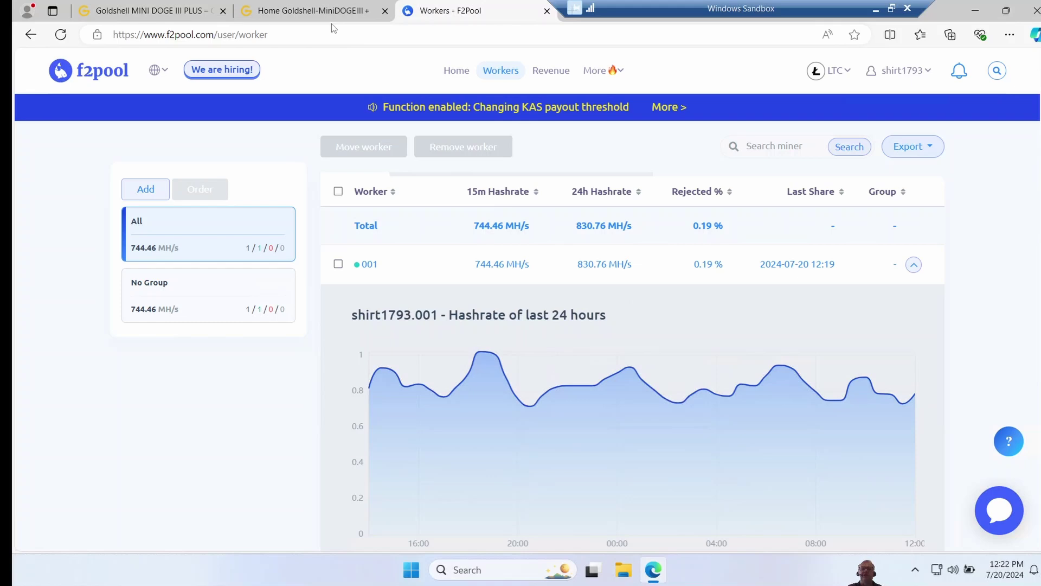
{"action": "left_click", "coordinate": [315, 15]}
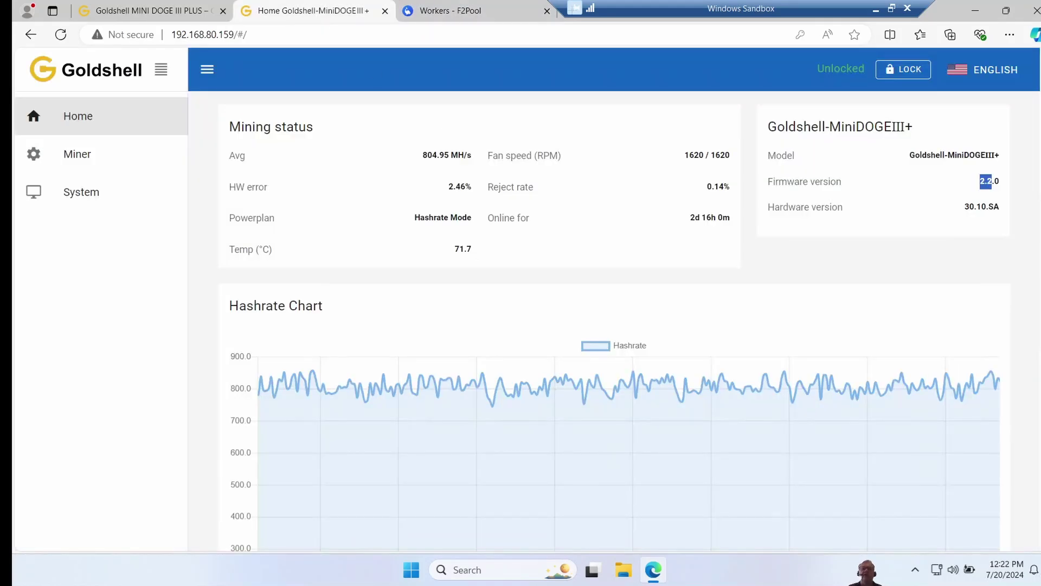
{"action": "left_click", "coordinate": [167, 18]}
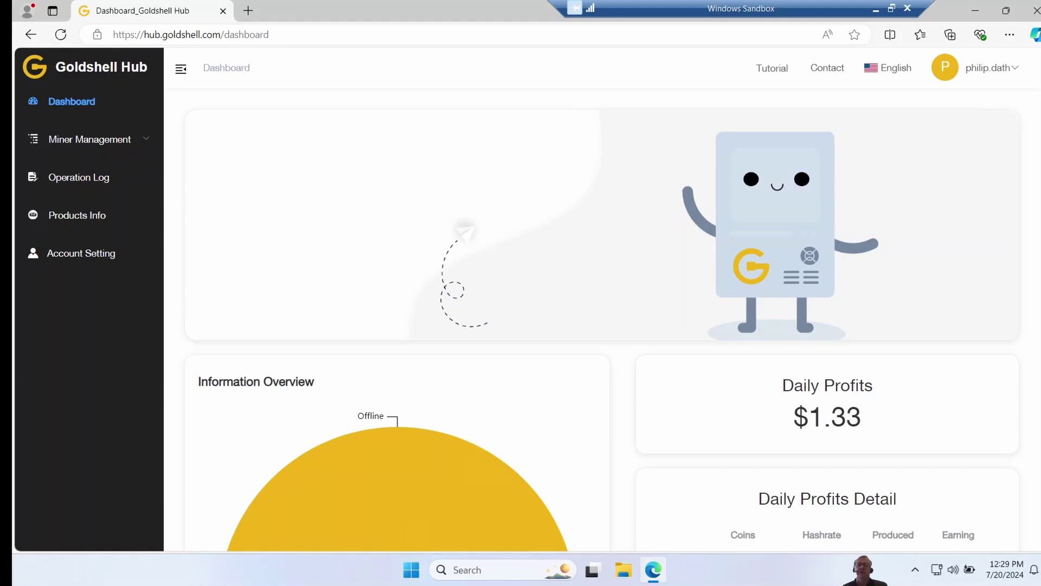
Step: Scroll the Hub Dashboard down to the Daily Profits Detail for LTC and DOGE
{"action": "scroll", "coordinate": [597, 298], "scroll_direction": "down", "scroll_amount": 5}
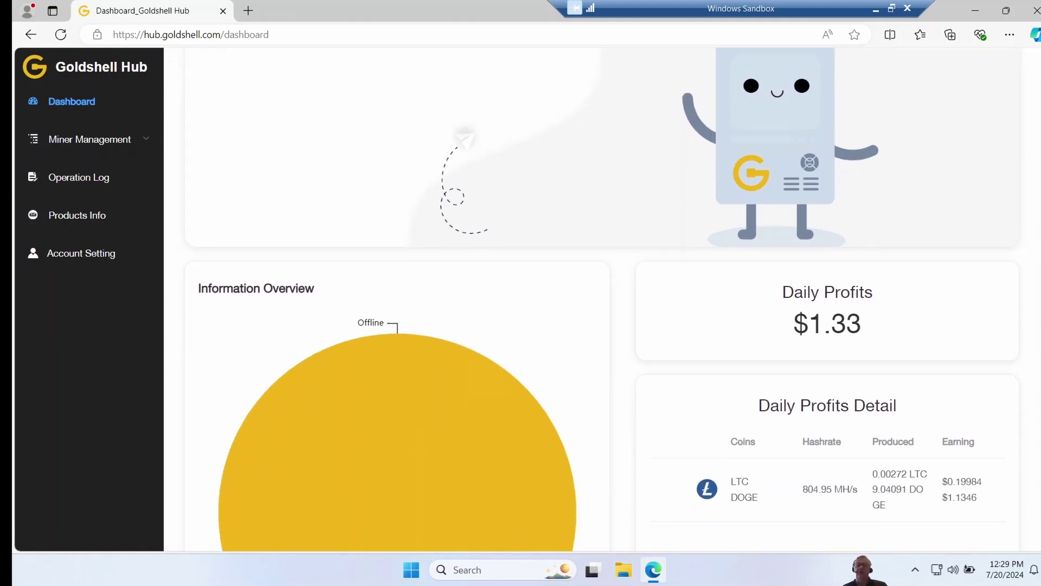
{"action": "scroll", "coordinate": [559, 493], "scroll_direction": "down", "scroll_amount": 1}
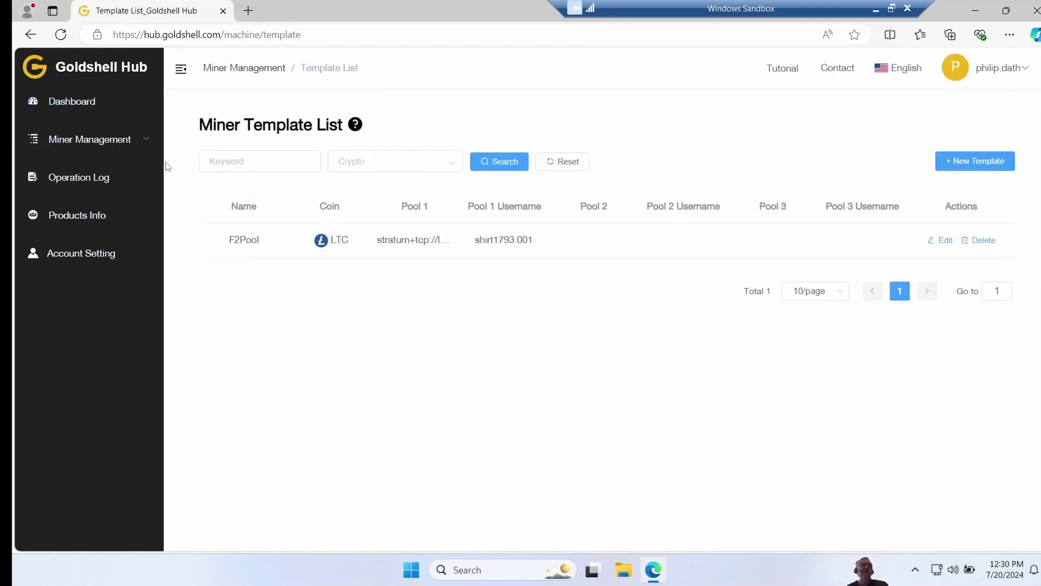
Step: Select the 192.168.80.159 miner in Miner List, inspect its Setting and Actions menus, then open Operation Log
{"action": "left_click", "coordinate": [145, 140]}
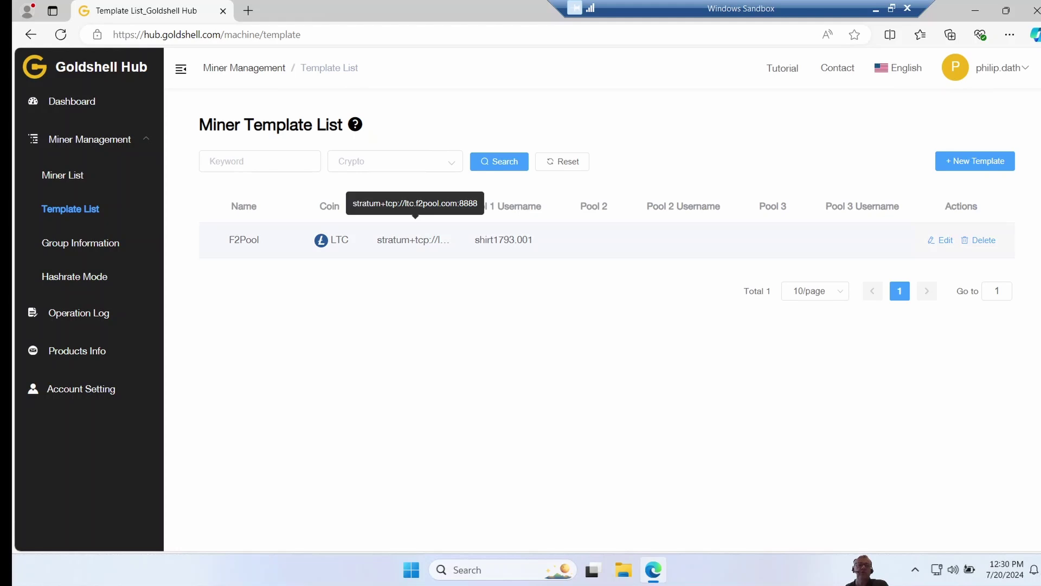
{"action": "left_click", "coordinate": [72, 174]}
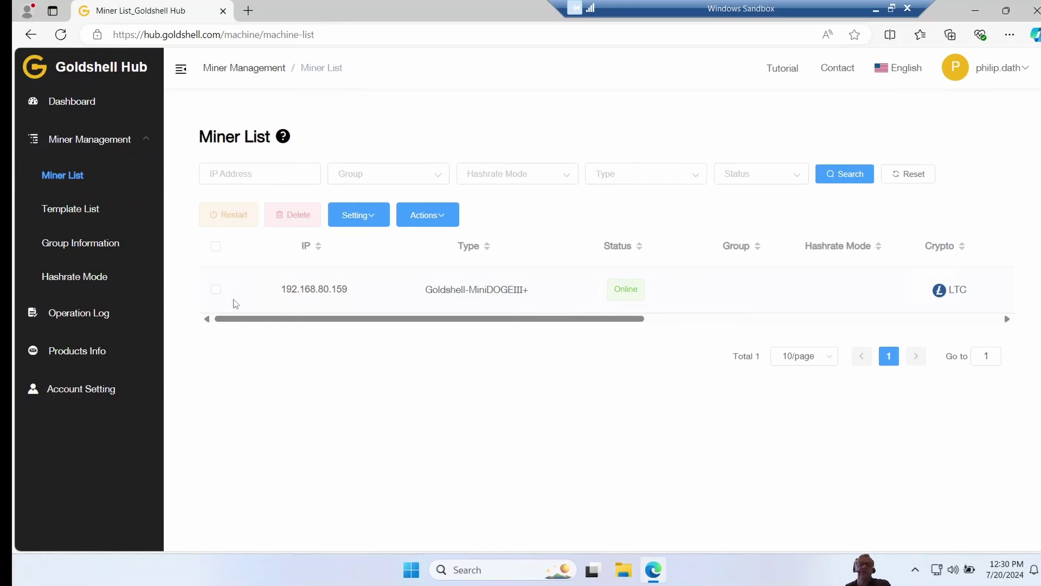
{"action": "left_click", "coordinate": [216, 293]}
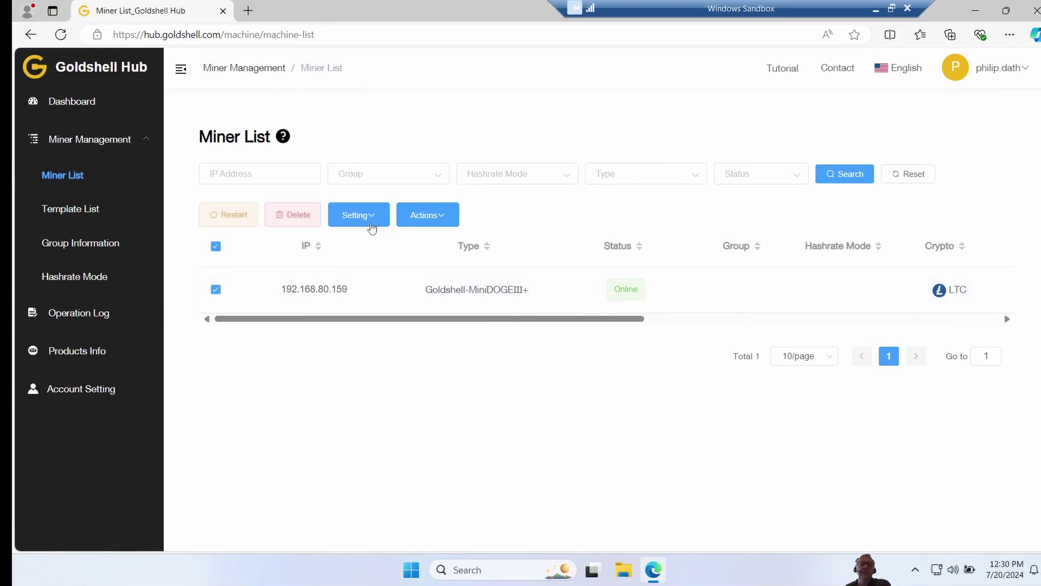
{"action": "mouse_move", "coordinate": [378, 218]}
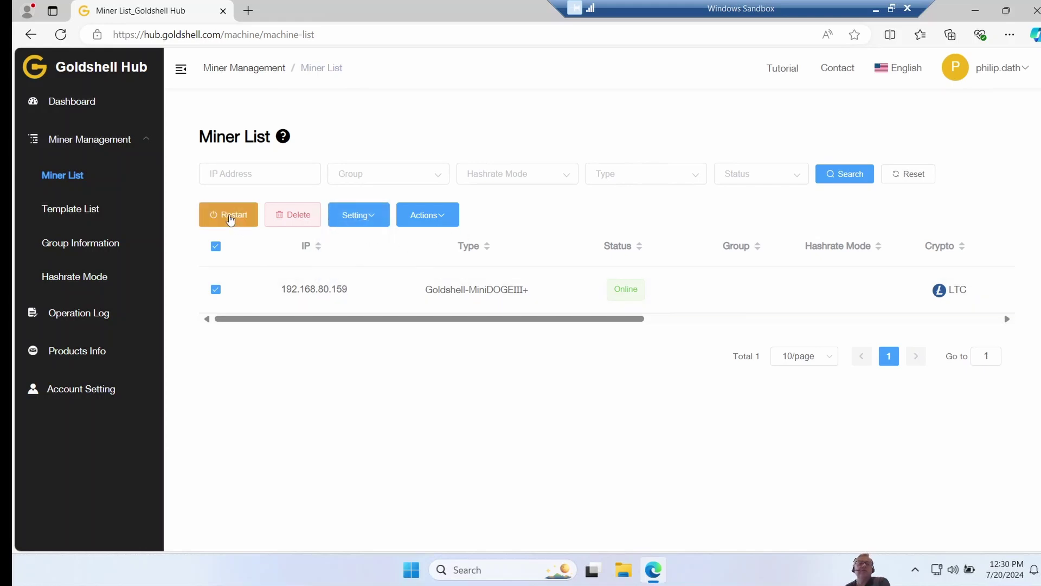
{"action": "mouse_move", "coordinate": [433, 216]}
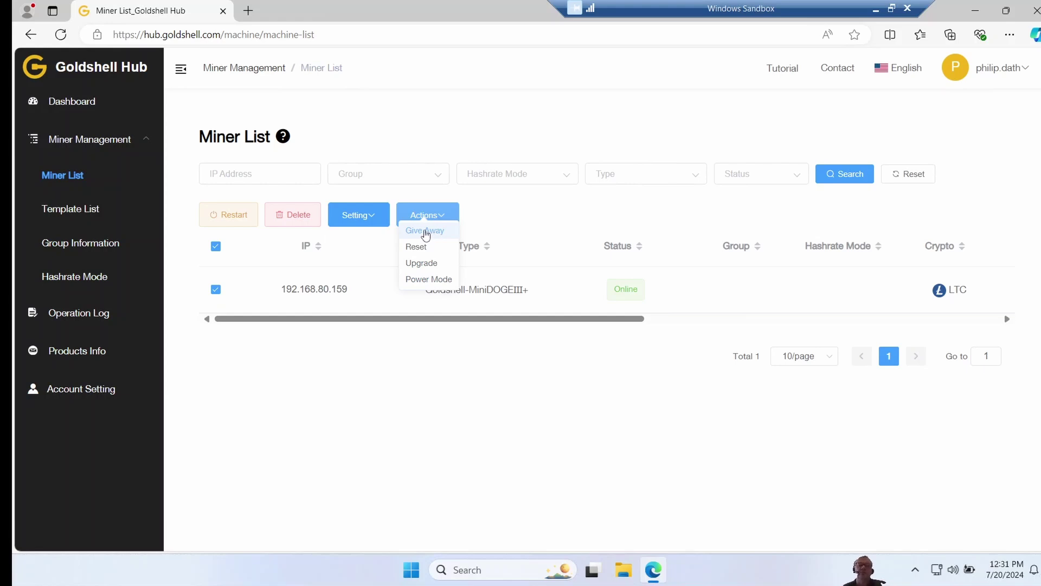
{"action": "left_click", "coordinate": [93, 315]}
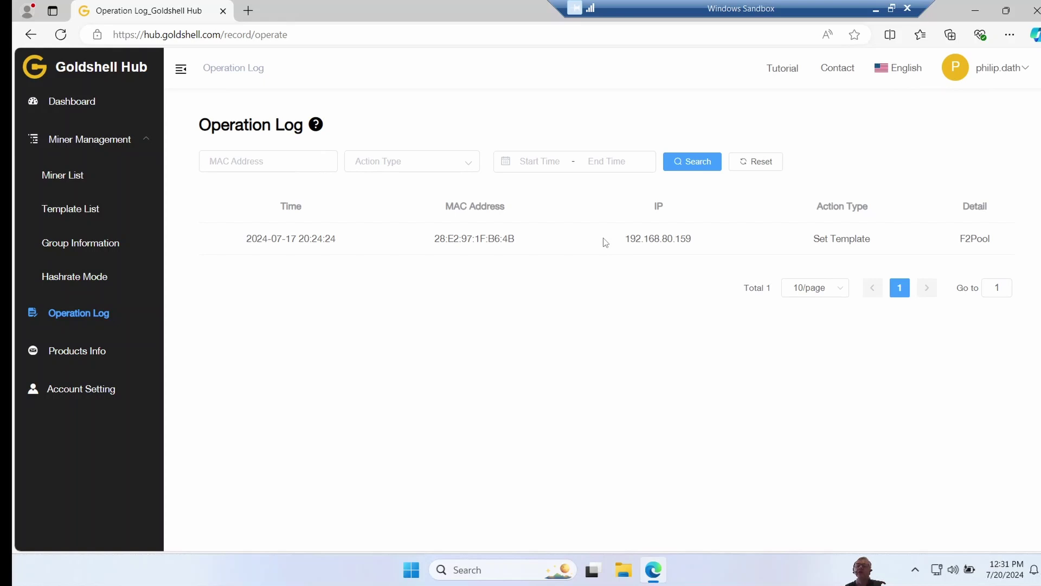
Step: On the Products Info page, step the electric rate up from 0.05 to 0.1 $/kWh
{"action": "left_click", "coordinate": [97, 352]}
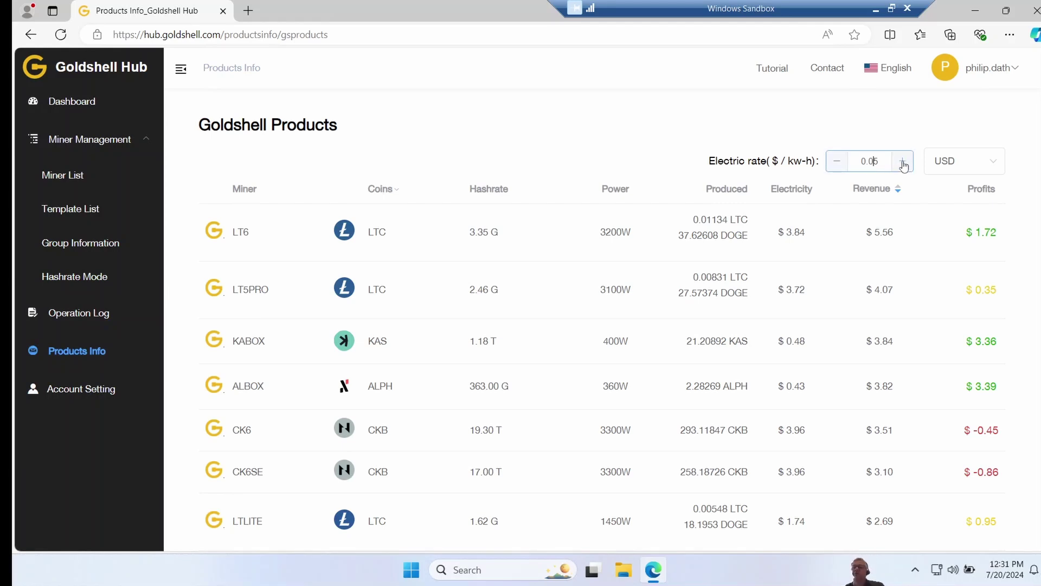
{"action": "left_click", "coordinate": [903, 163]}
{"action": "left_click", "coordinate": [904, 163]}
{"action": "left_click", "coordinate": [904, 163]}
{"action": "left_click", "coordinate": [903, 163]}
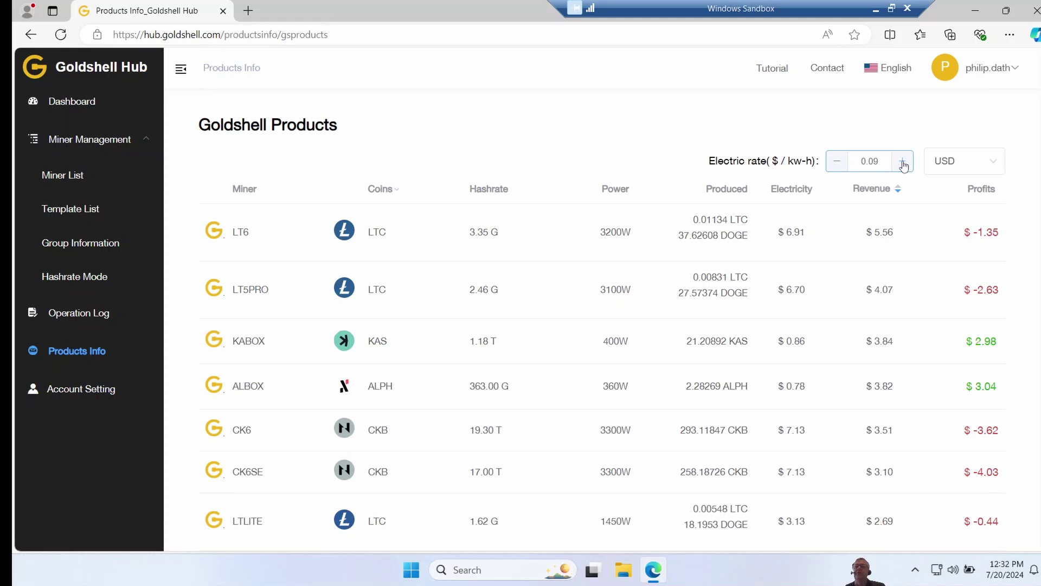
{"action": "left_click", "coordinate": [903, 163]}
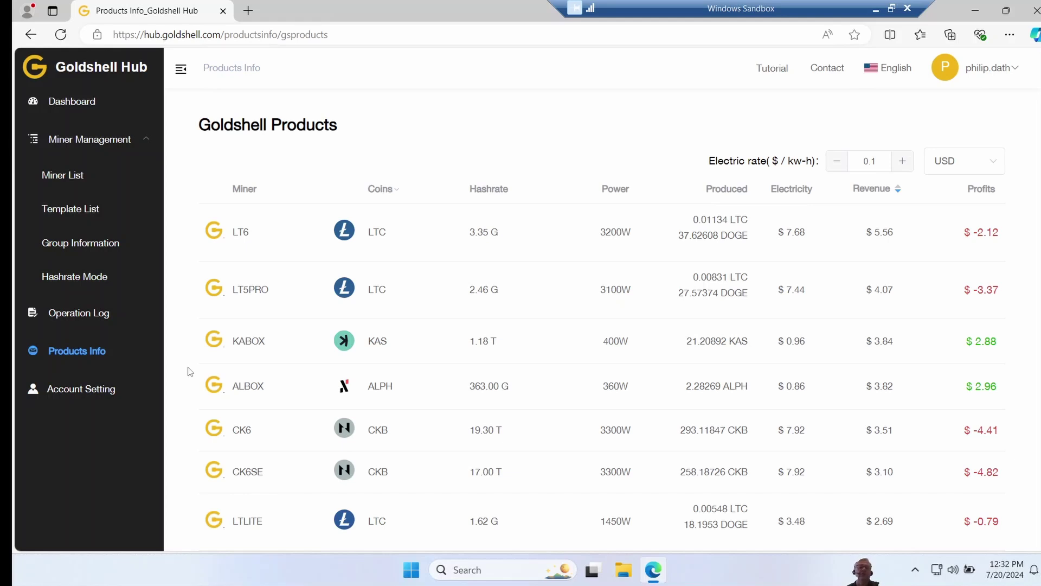
Step: Open the MiniDOGE III+ from the Miner List, scroll its hashrate chart and pool configuration, then close
{"action": "left_click", "coordinate": [58, 177]}
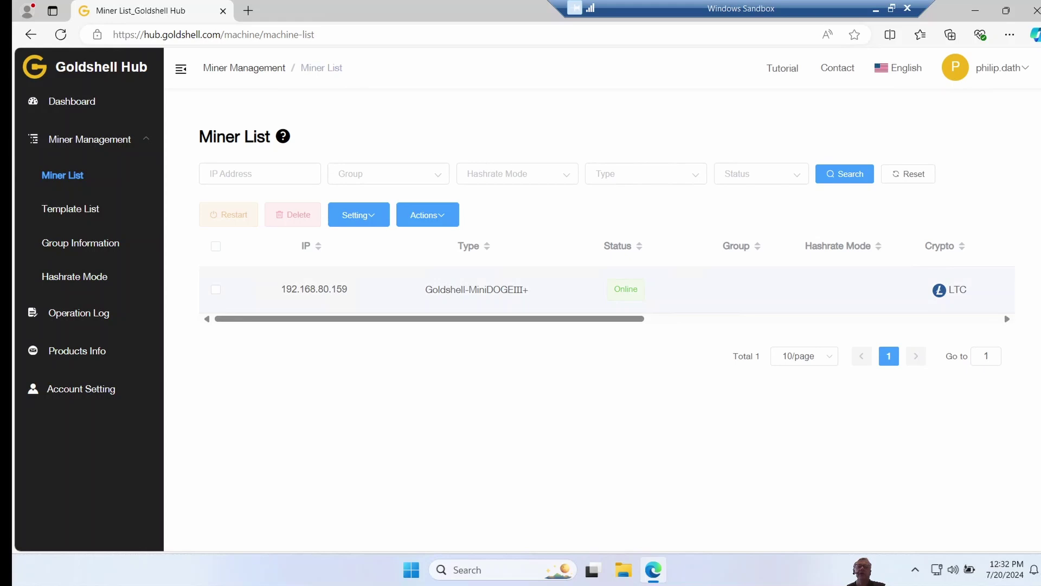
{"action": "double_click", "coordinate": [440, 290]}
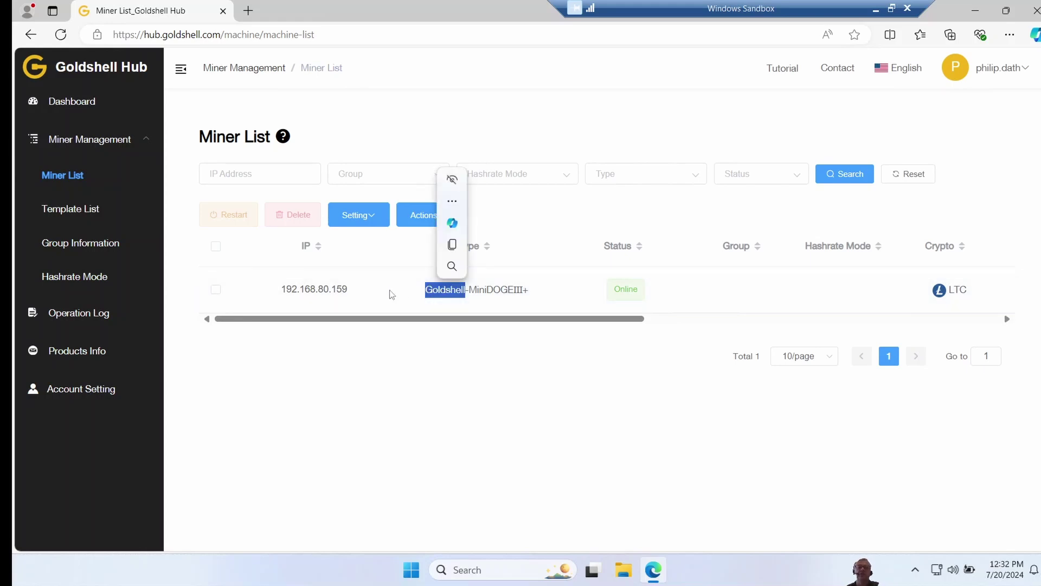
{"action": "left_click", "coordinate": [328, 292]}
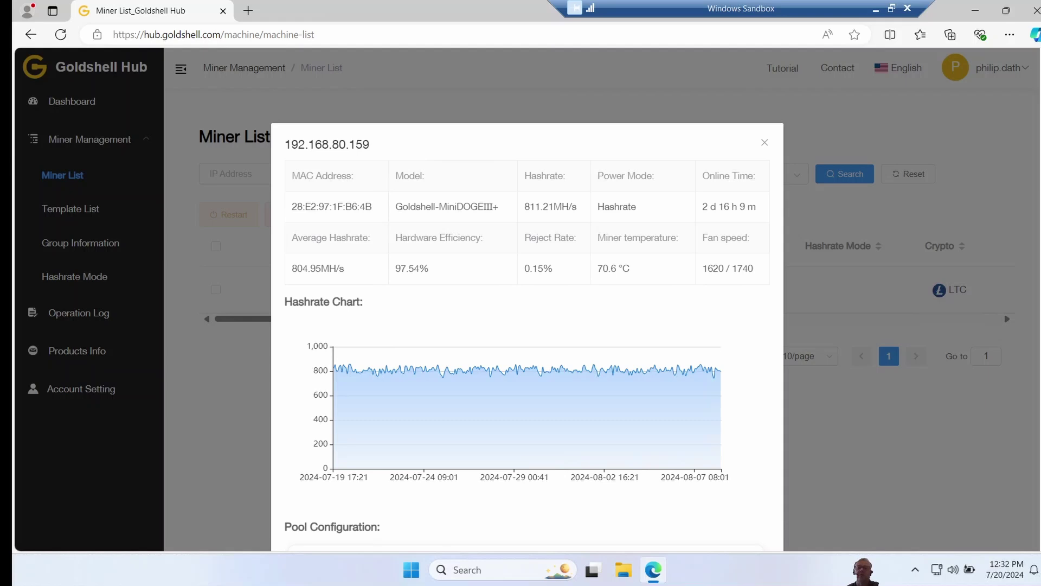
{"action": "scroll", "coordinate": [686, 340], "scroll_direction": "down", "scroll_amount": 2}
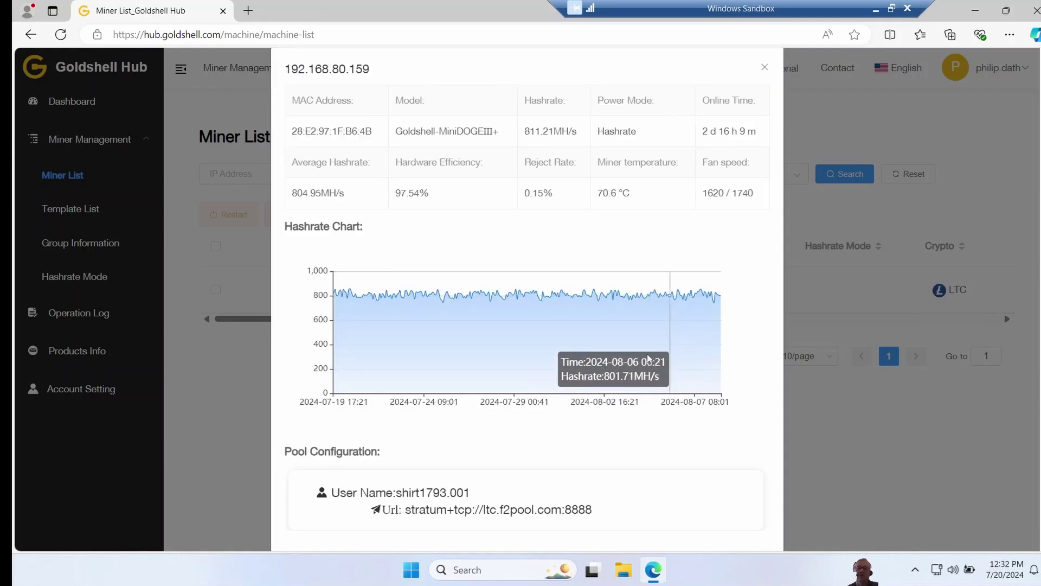
{"action": "scroll", "coordinate": [613, 383], "scroll_direction": "up", "scroll_amount": 1}
{"action": "scroll", "coordinate": [612, 383], "scroll_direction": "down", "scroll_amount": 1}
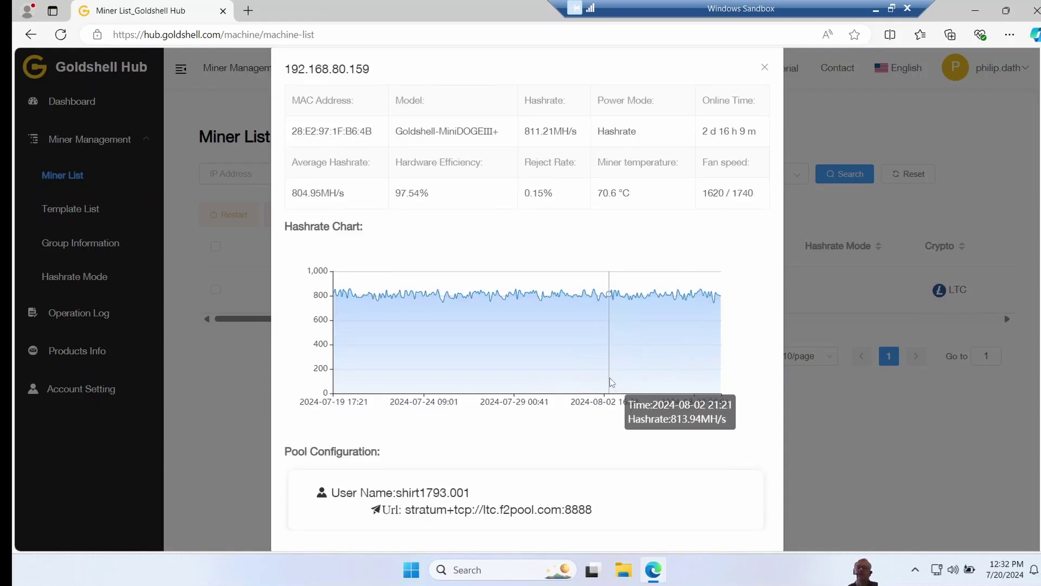
{"action": "key", "text": "Escape"}
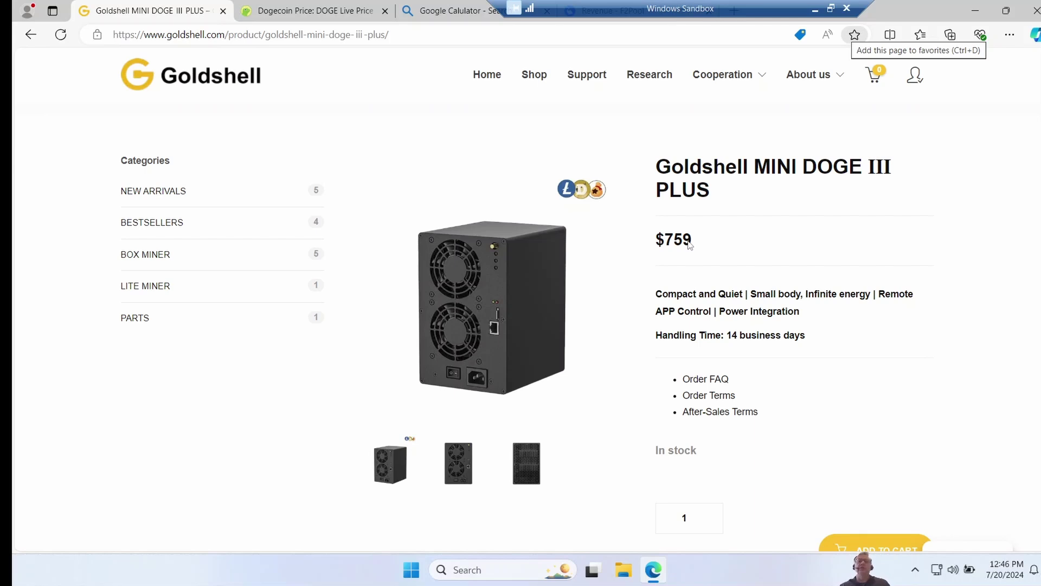
Step: Check Dogecoin's live price on CoinGecko, then switch to the calculator tab
{"action": "left_click", "coordinate": [311, 17]}
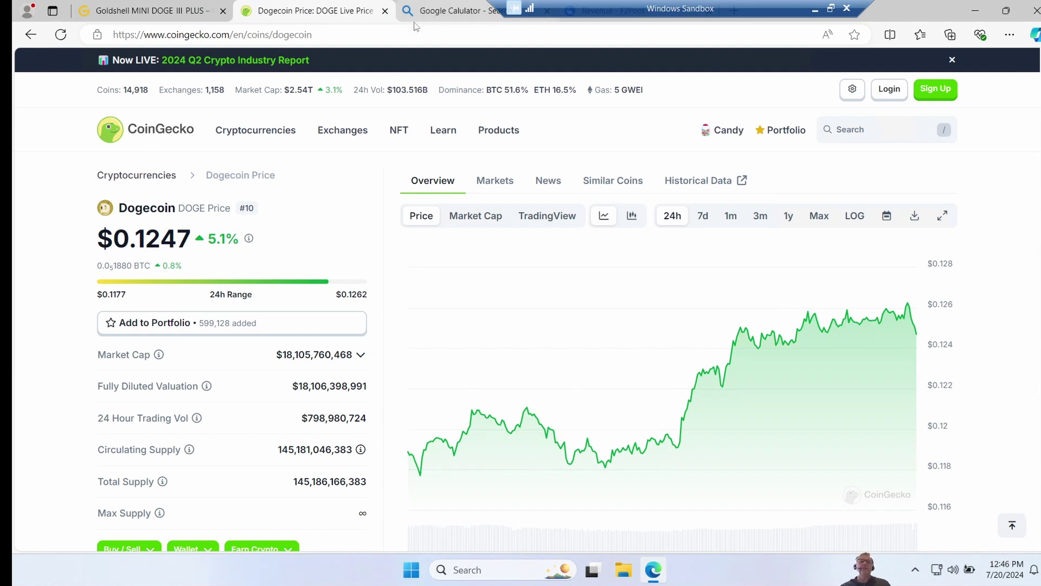
{"action": "left_click", "coordinate": [434, 16]}
Step: Compute 759/.12 in the calculator to convert the miner price into DOGE
{"action": "type", "text": "75"}
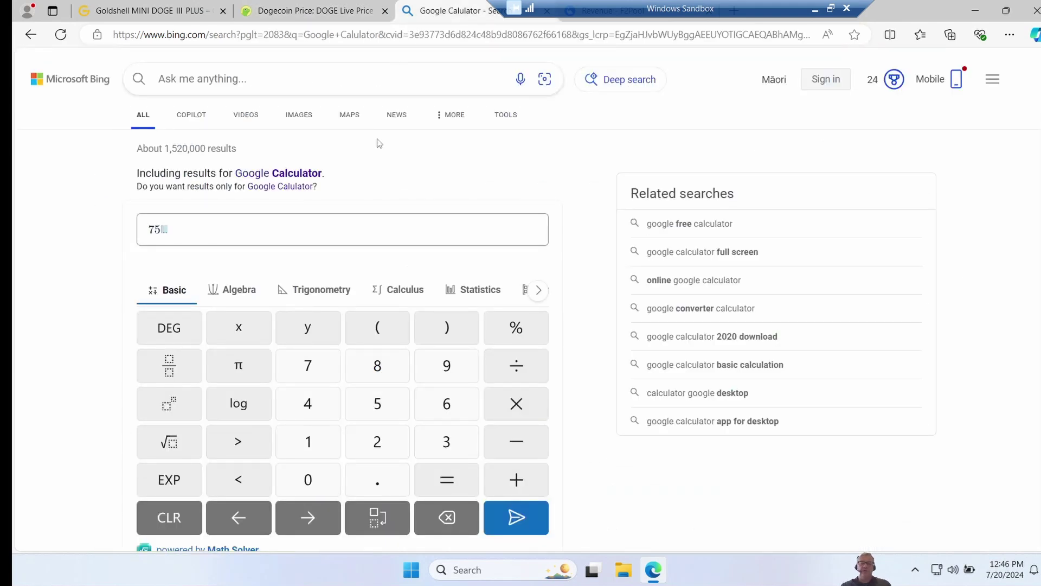
{"action": "type", "text": "9/."}
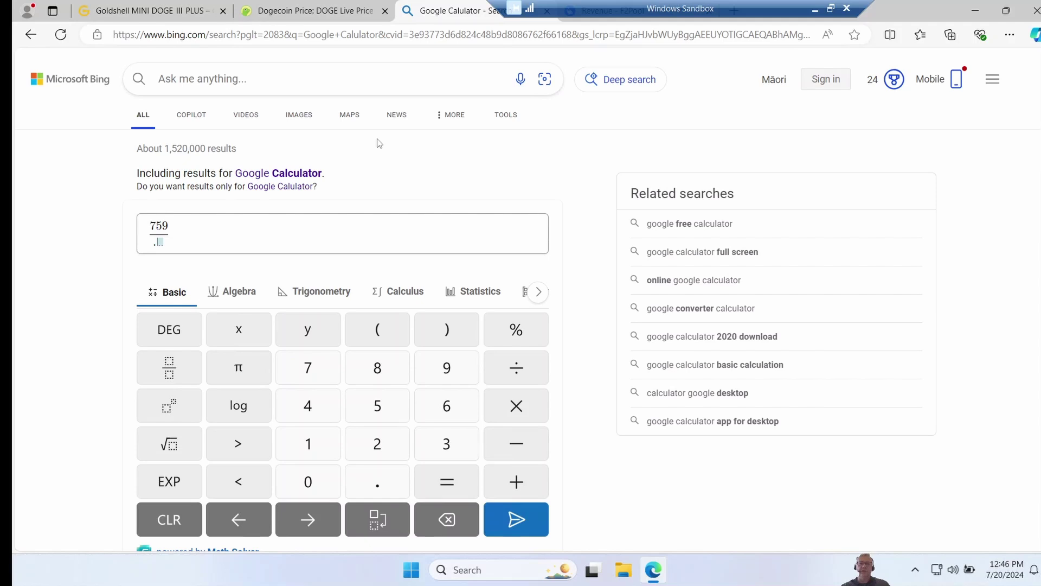
{"action": "type", "text": "12"}
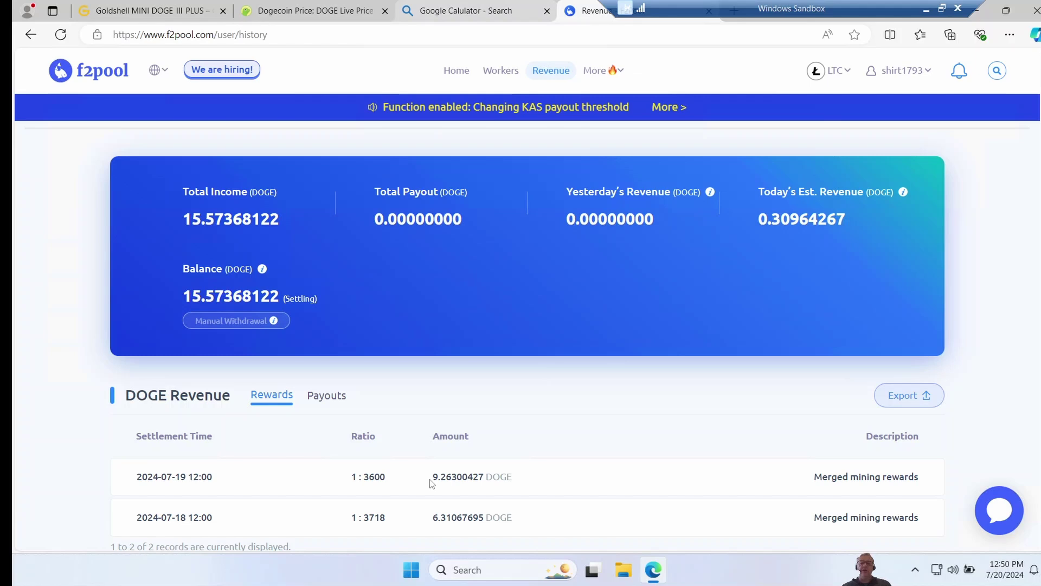
Step: Highlight the 9.26300427 DOGE first reward on F2Pool's revenue page, then go back to the calculator
{"action": "left_click_drag", "start_coordinate": [432, 477], "coordinate": [447, 482]}
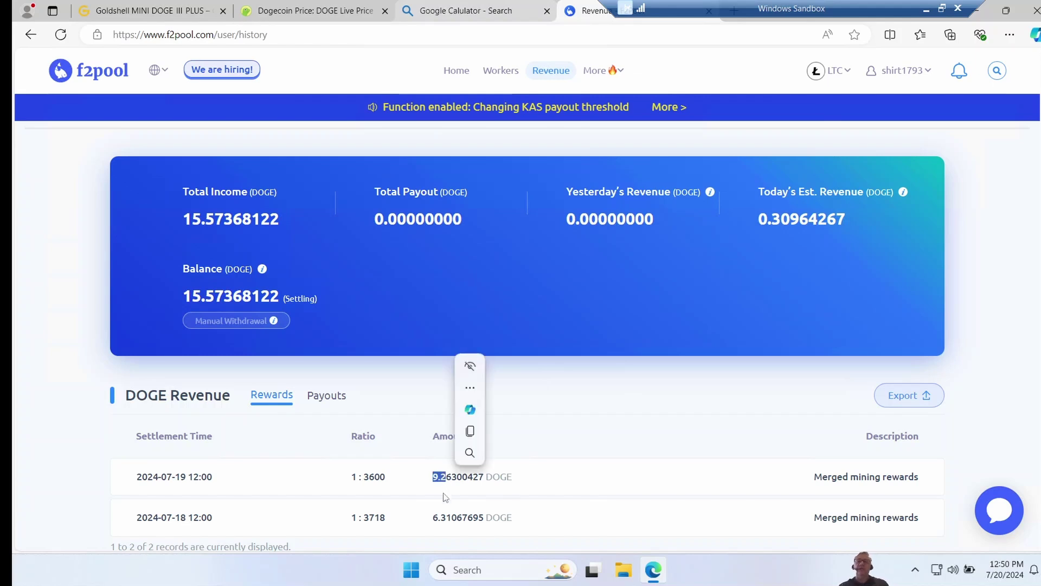
{"action": "left_click", "coordinate": [527, 425]}
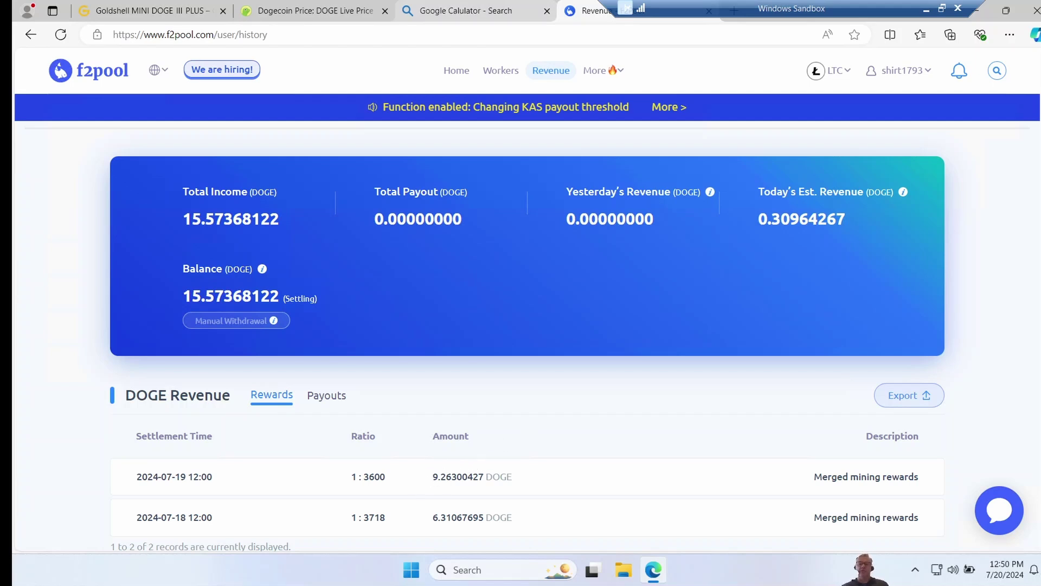
{"action": "left_click", "coordinate": [460, 14]}
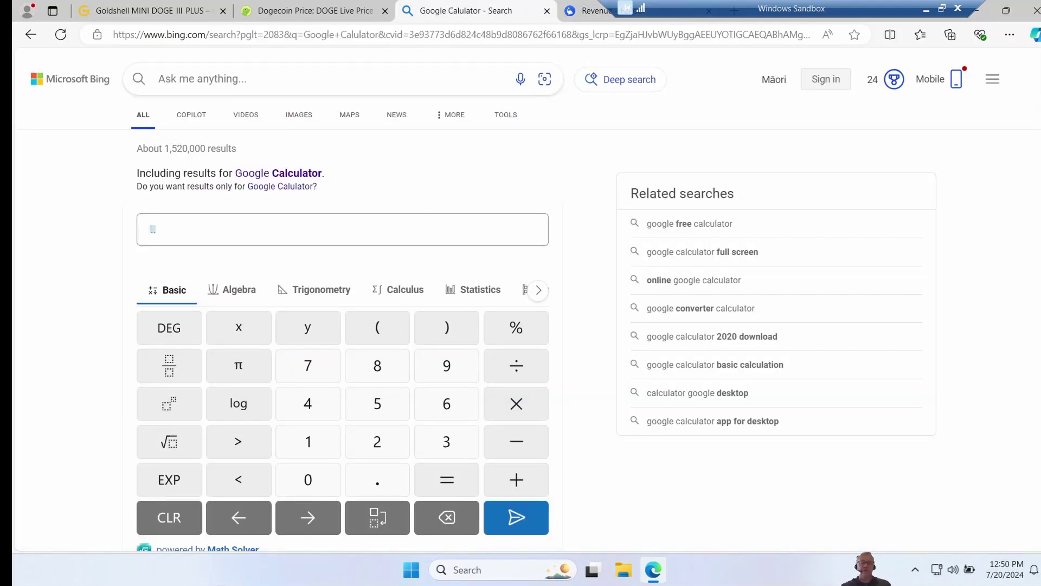
Step: Compute 6325/9.2 in the calculator for the payback period in days
{"action": "type", "text": "6325"}
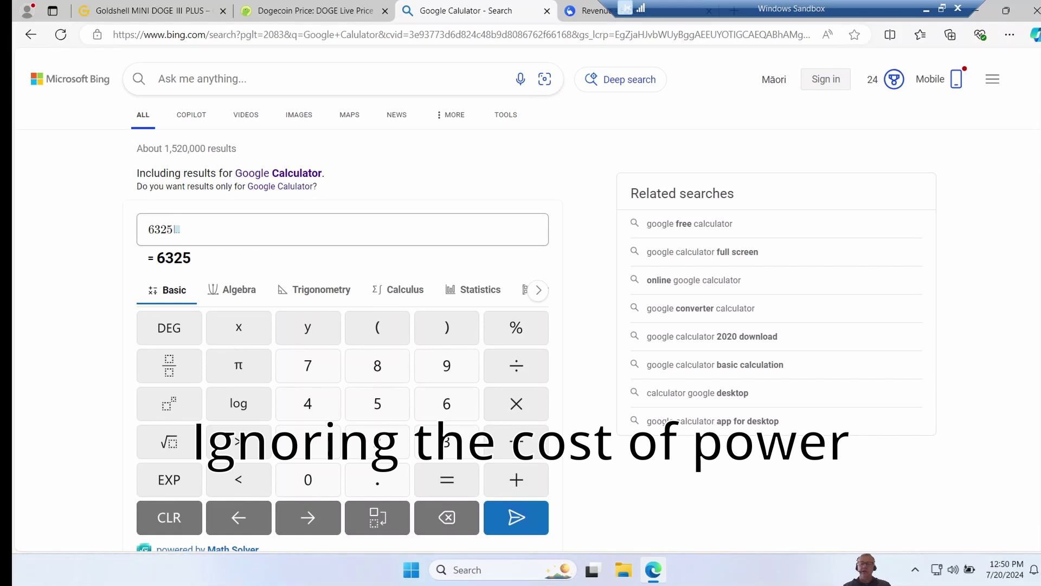
{"action": "type", "text": "/9.2"}
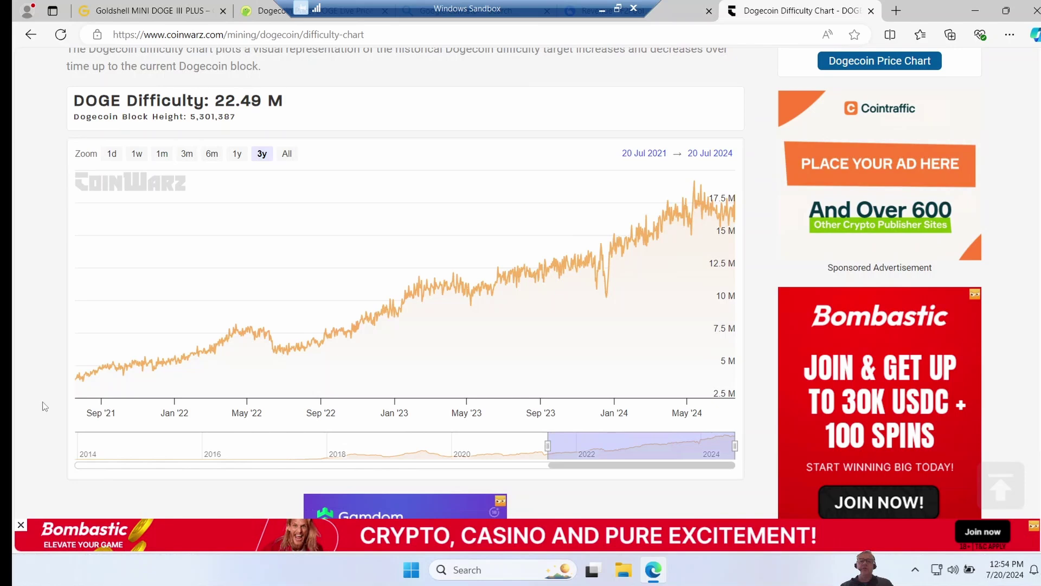
Step: Compare the 2021 and latest points on CoinWarz's three-year DOGE difficulty chart (about 4 M vs 22.49 M)
{"action": "mouse_move", "coordinate": [81, 382]}
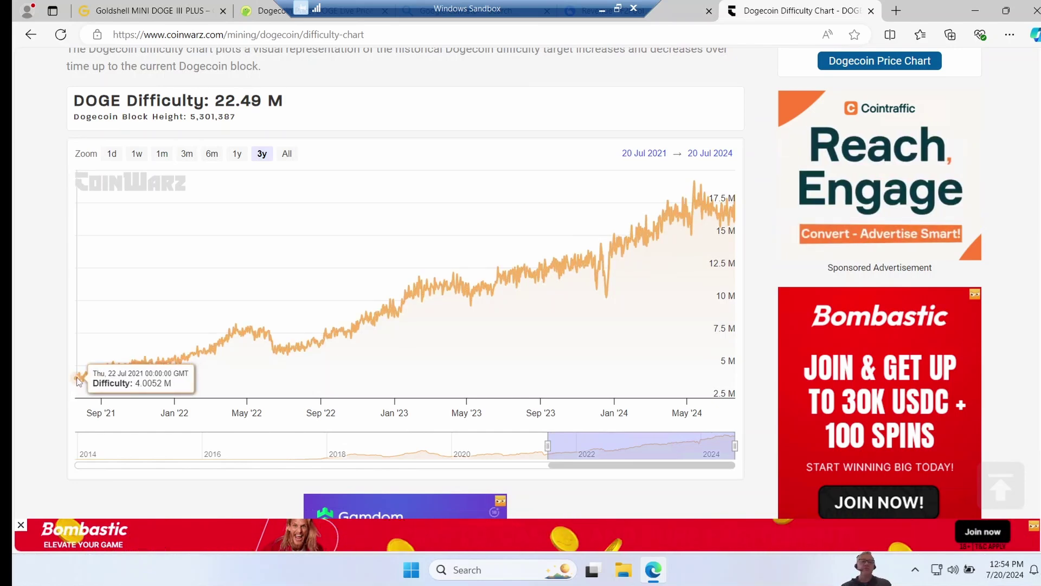
{"action": "mouse_move", "coordinate": [732, 215]}
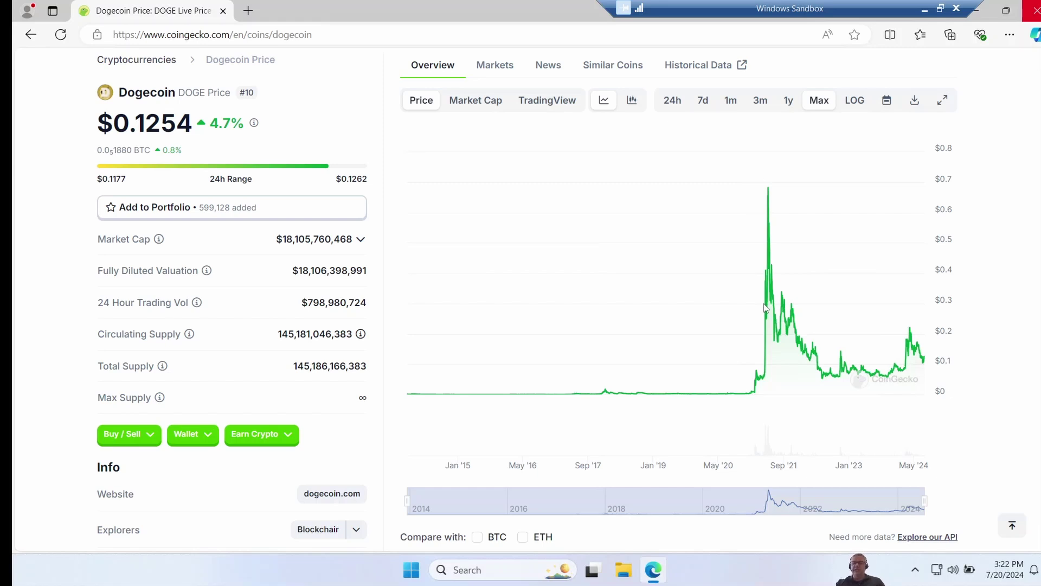
{"action": "mouse_move", "coordinate": [767, 308]}
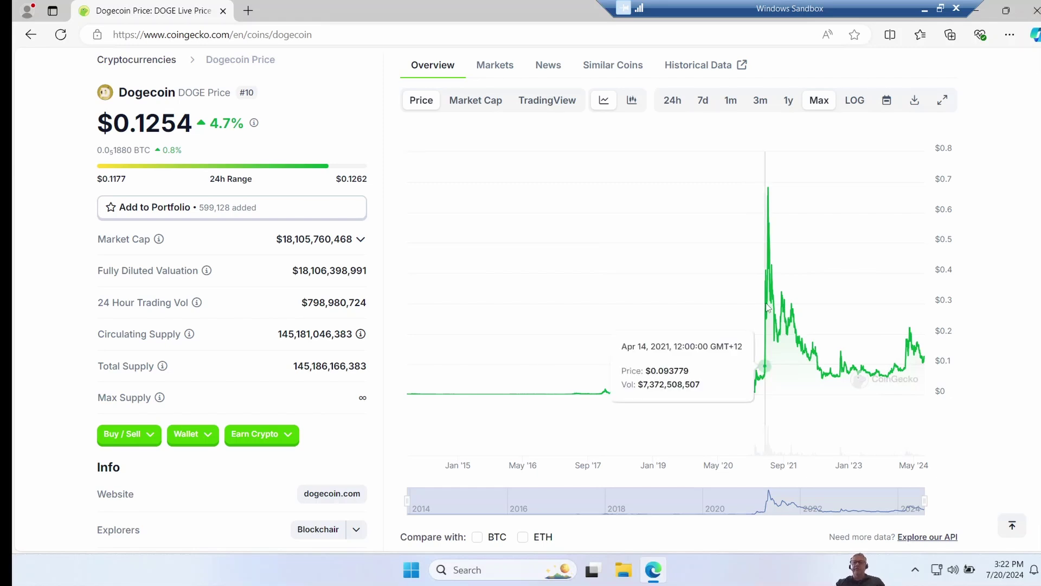